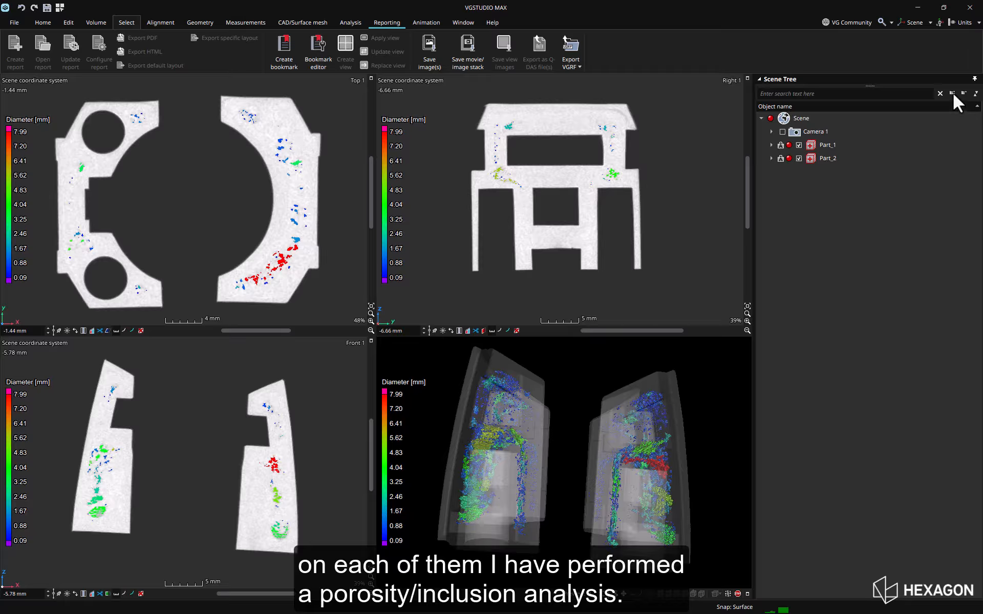
Step: Create a project report for the scene that contains only the Part_1 contents, using the default layout
left_click(952, 93)
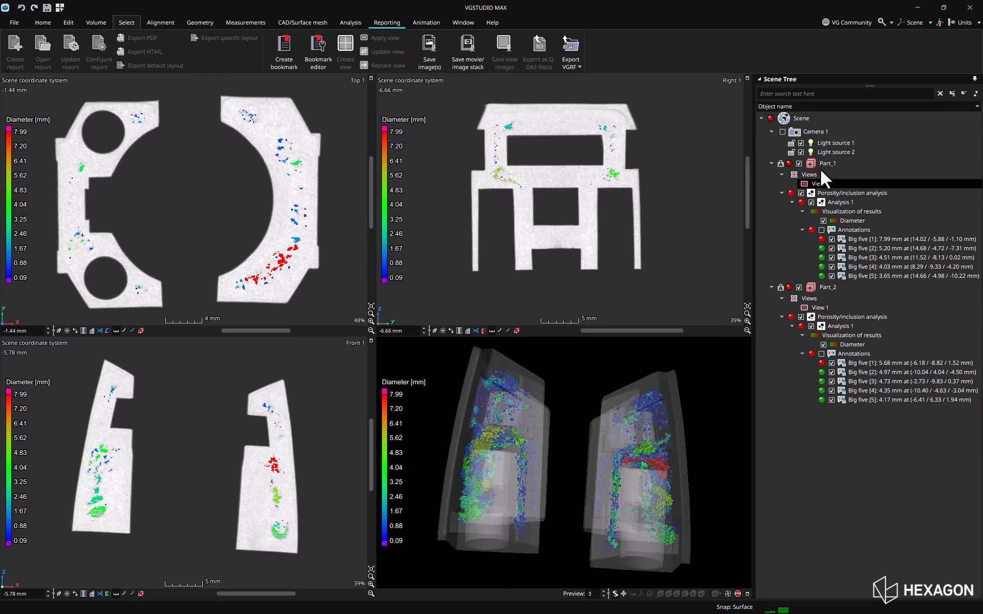
left_click(803, 123)
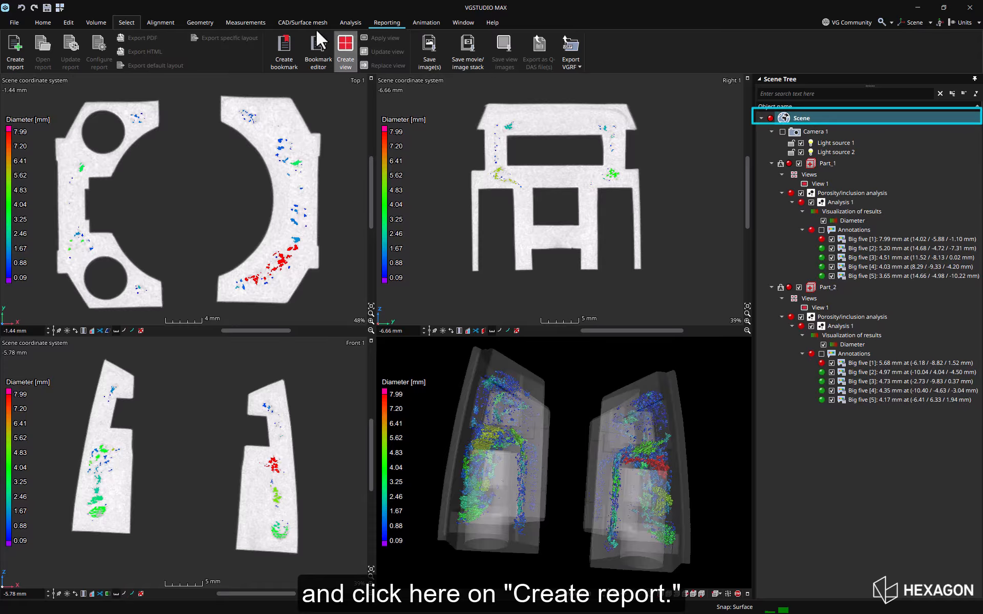
left_click(15, 49)
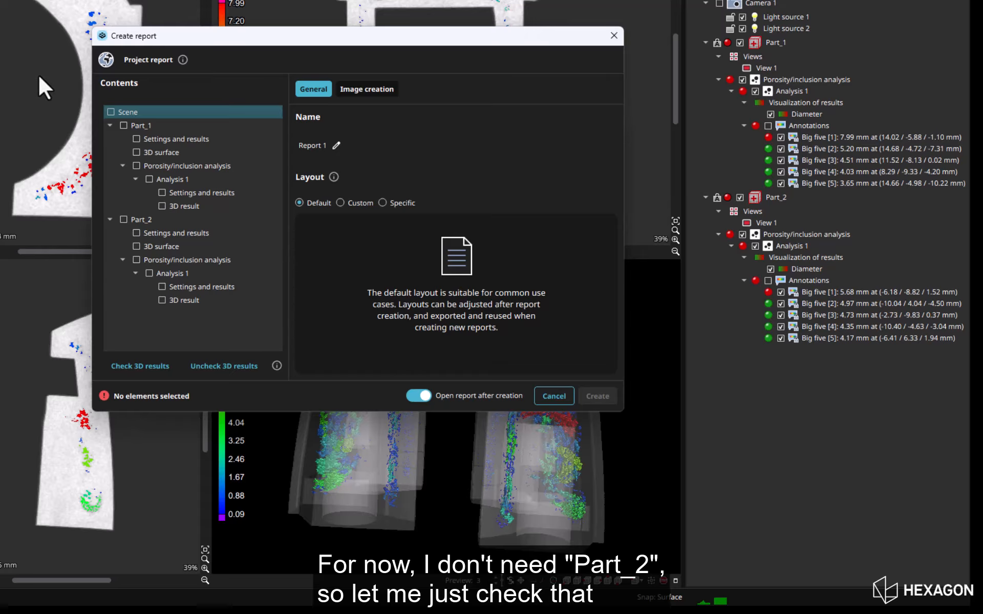
left_click(123, 126)
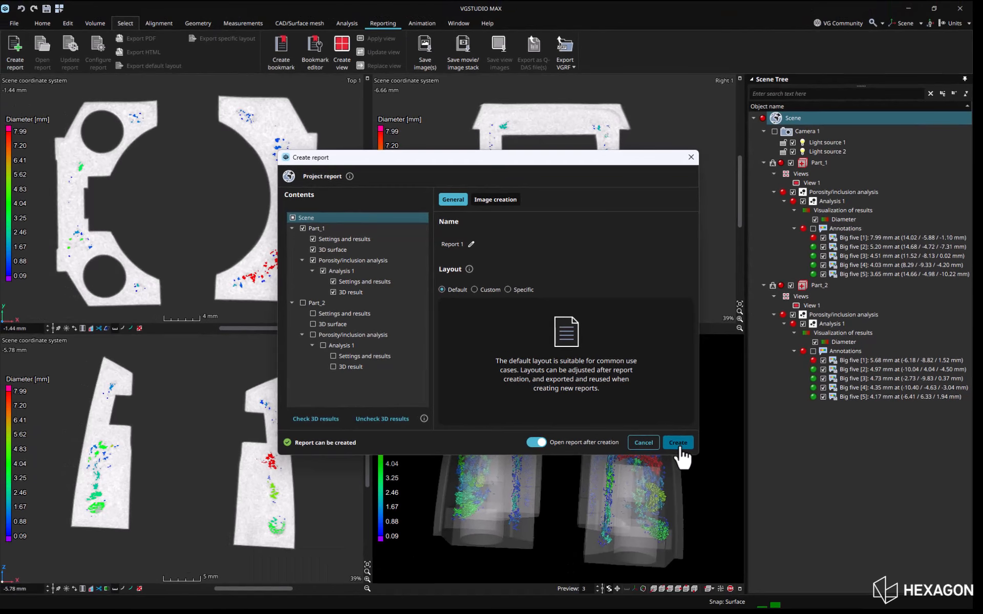
left_click(673, 444)
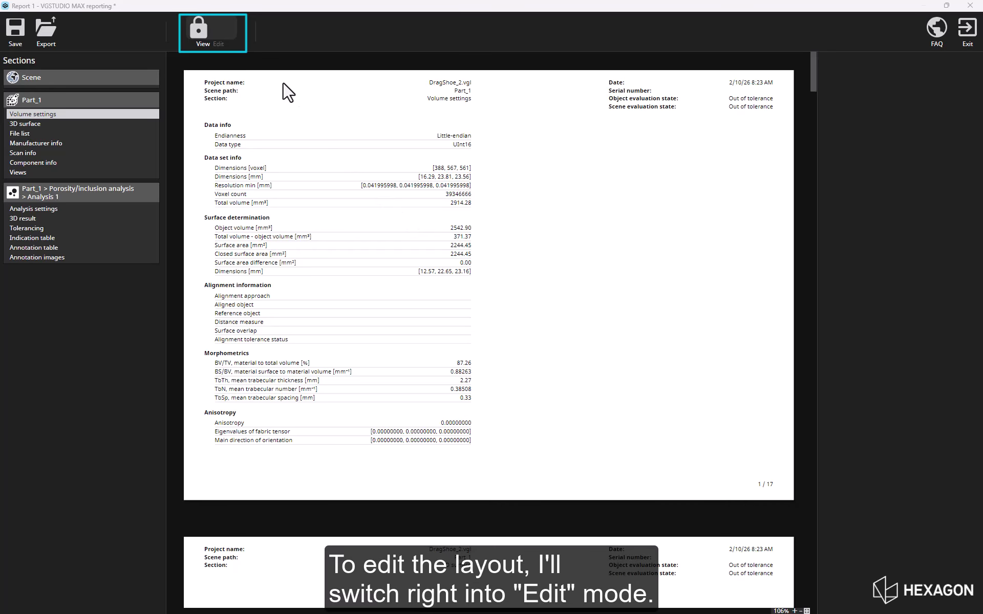
Step: Switch the report to edit mode and remove Part_1's File list, Manufacturer info, Scan info and Component info sections
left_click(228, 31)
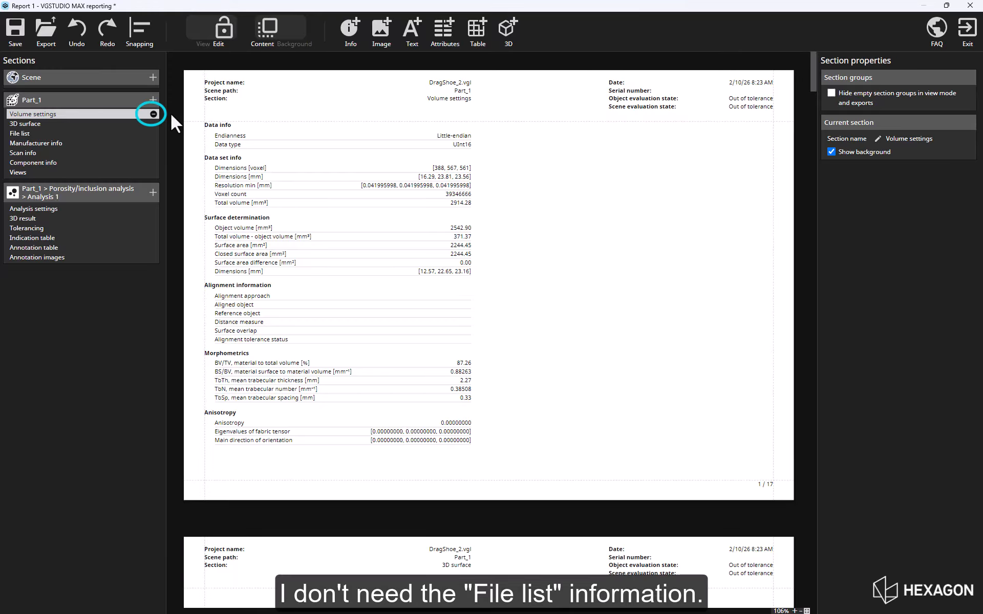
left_click(151, 134)
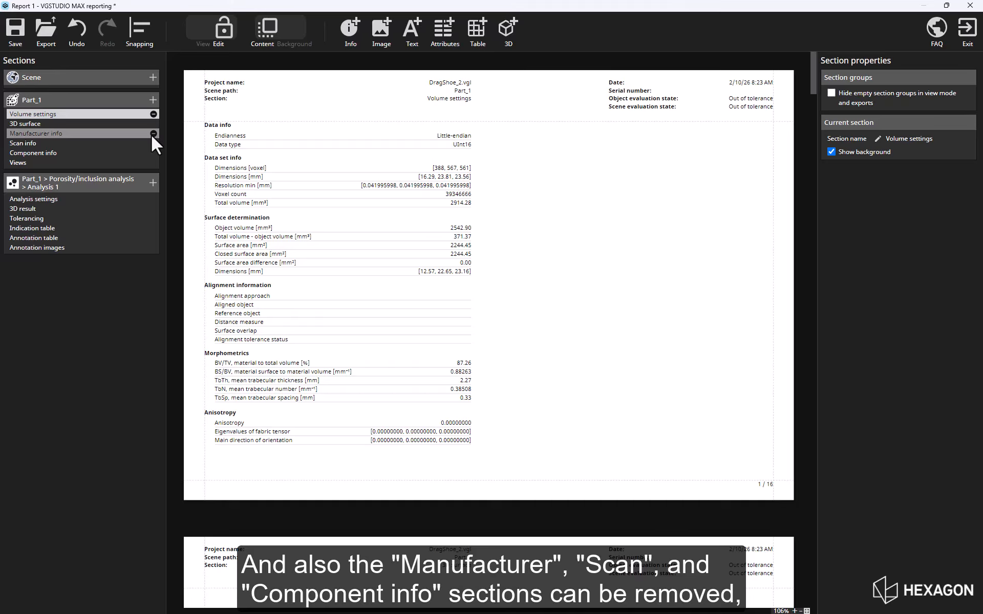
left_click(153, 133)
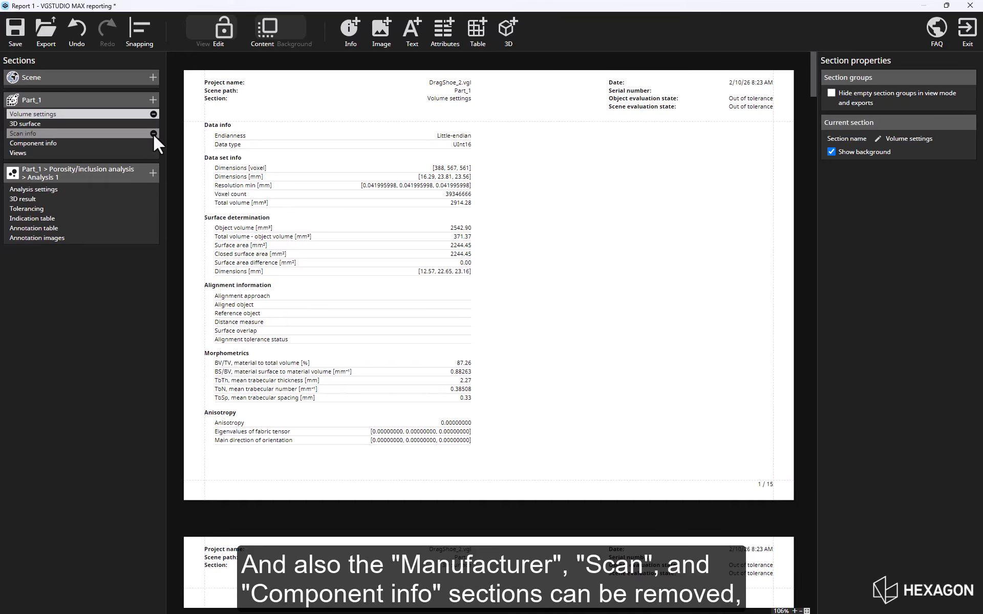
left_click(153, 134)
left_click(153, 134)
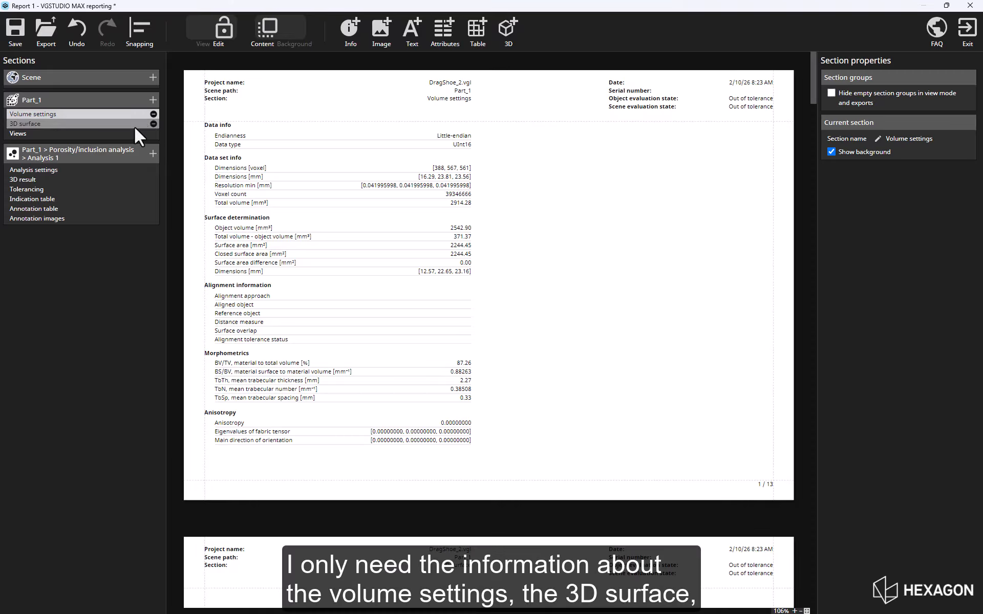
Step: Review the 3D surface, Views, Analysis settings, 3D result and Tolerancing sections, including the element properties of the three analysis sections
left_click(134, 127)
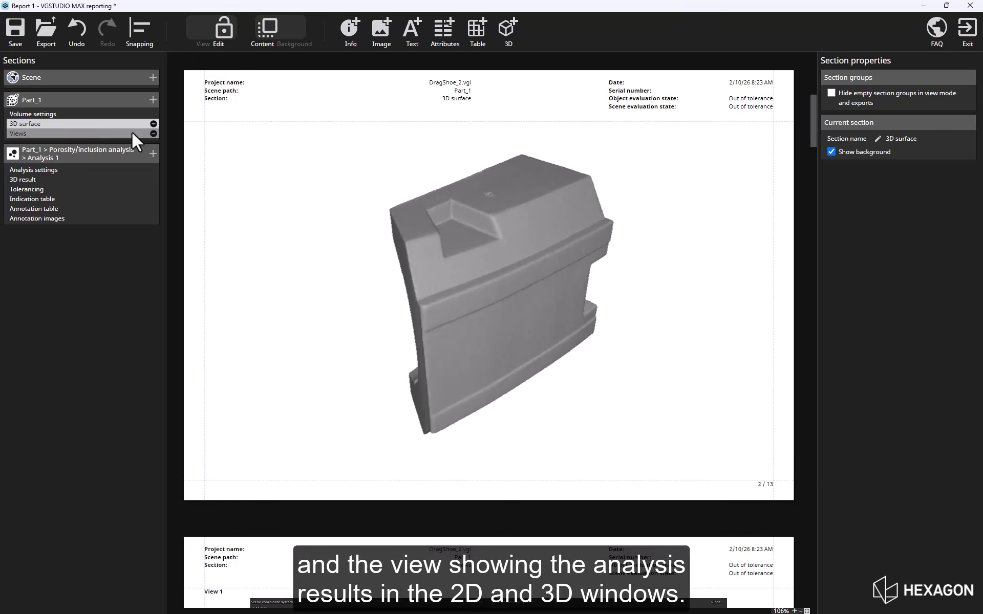
left_click(131, 132)
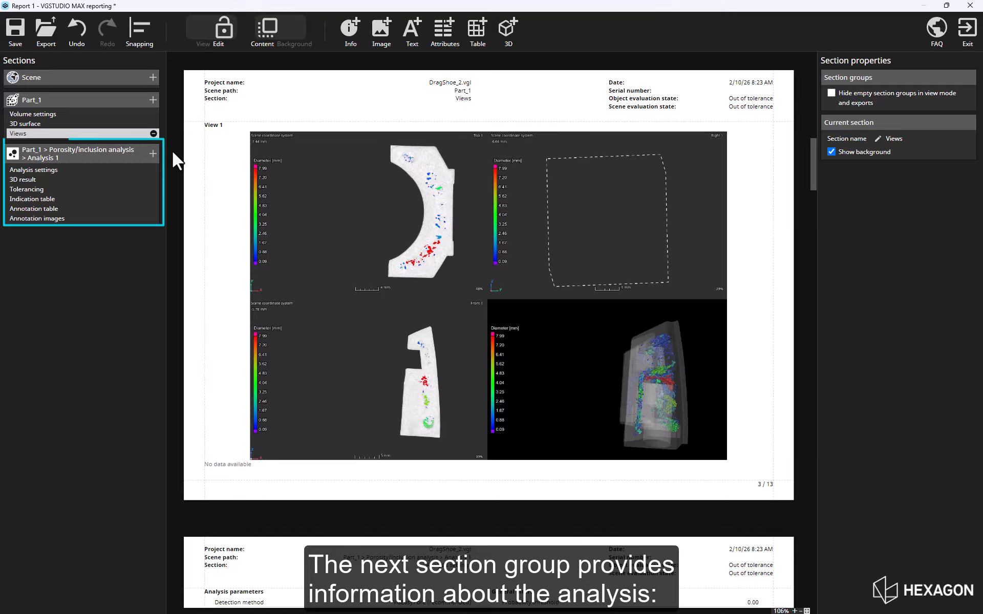
left_click(139, 169)
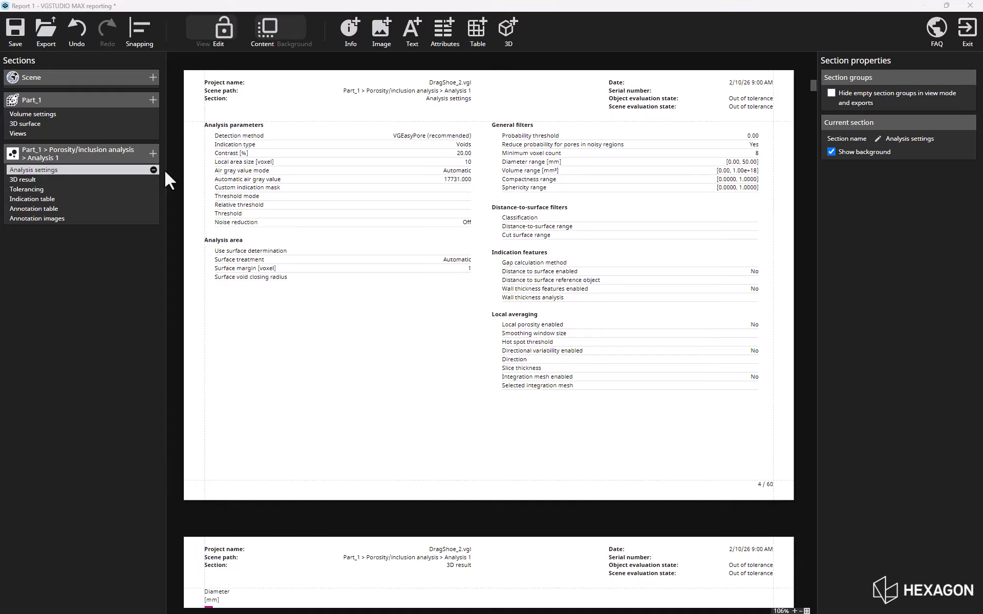
left_click(416, 203)
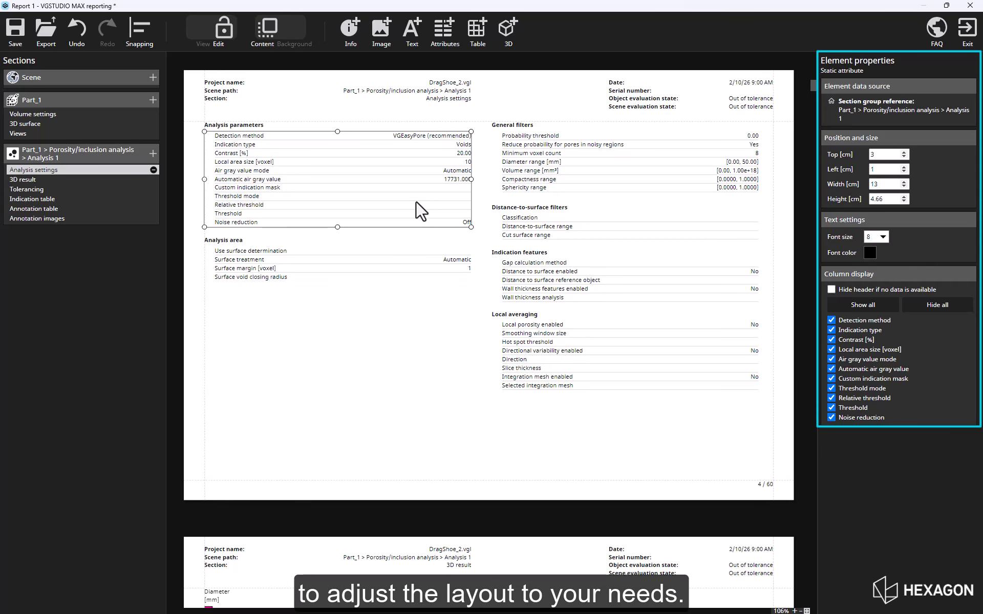
left_click(112, 178)
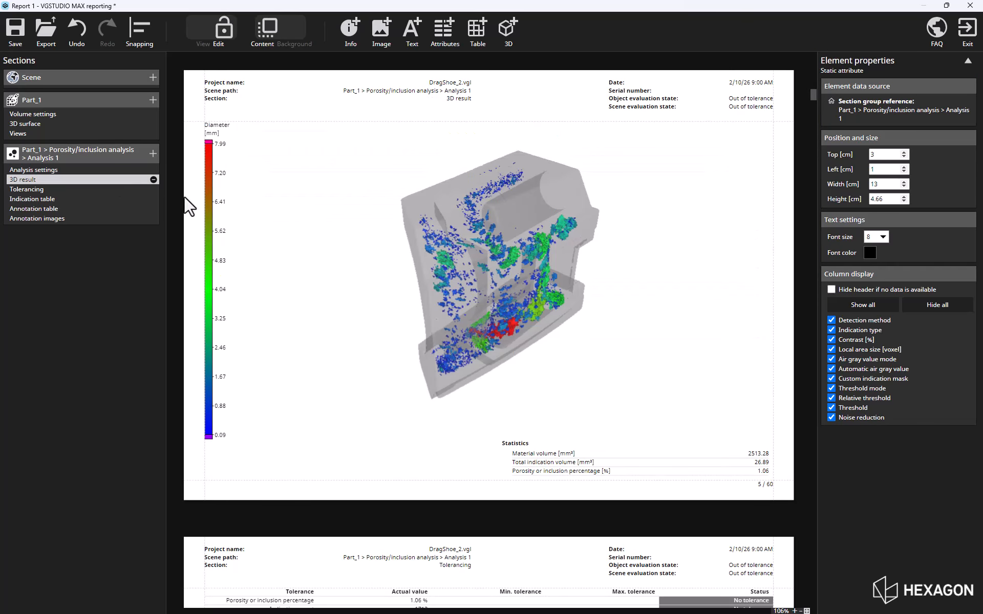
left_click(501, 239)
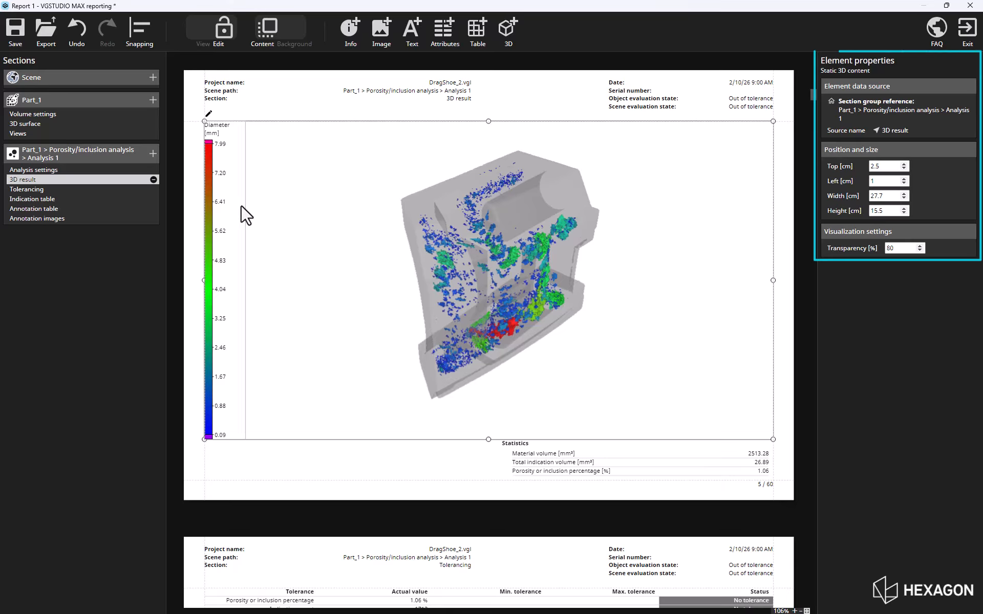
left_click(132, 190)
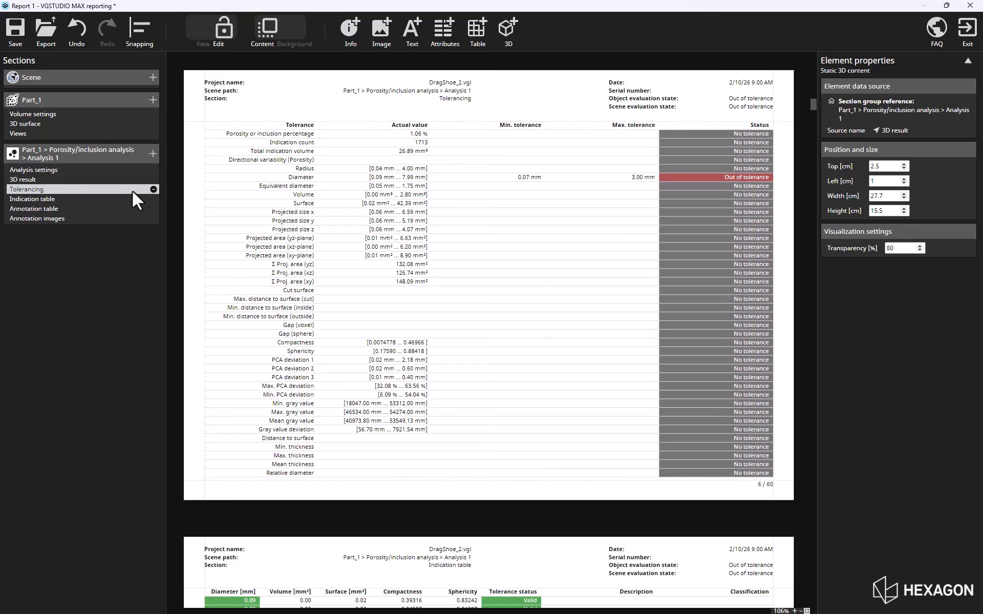
left_click(438, 242)
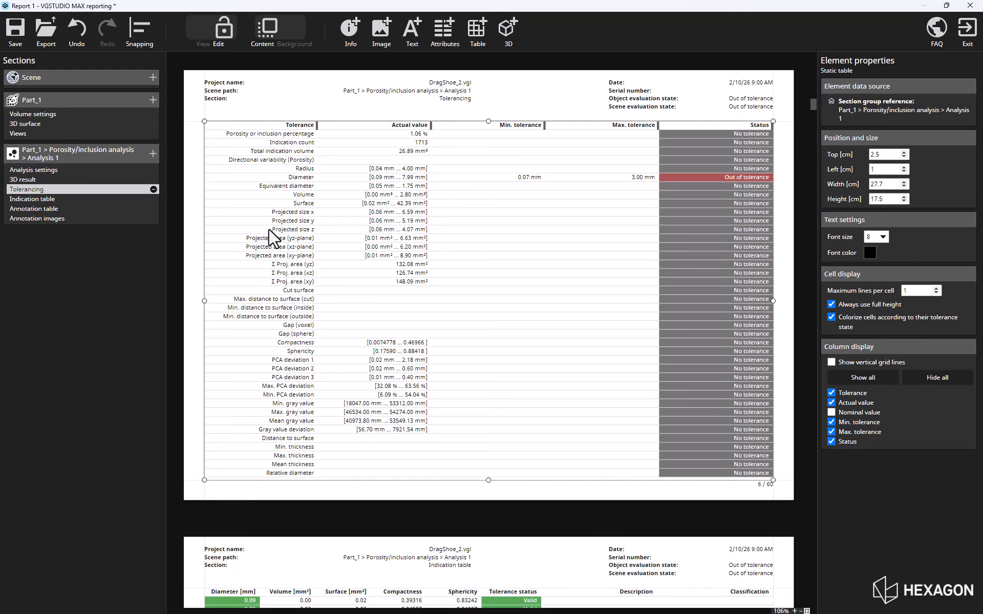
Step: Look through the first pages of the Indication table section of Analysis 1
left_click(109, 201)
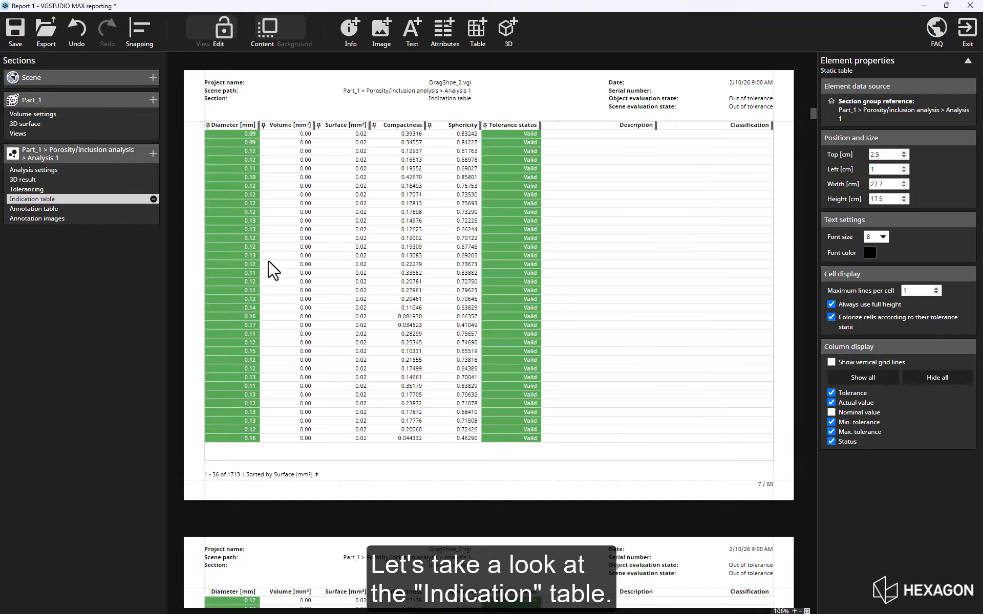
scroll(392, 281, "down", 3)
scroll(392, 280, "down", 5)
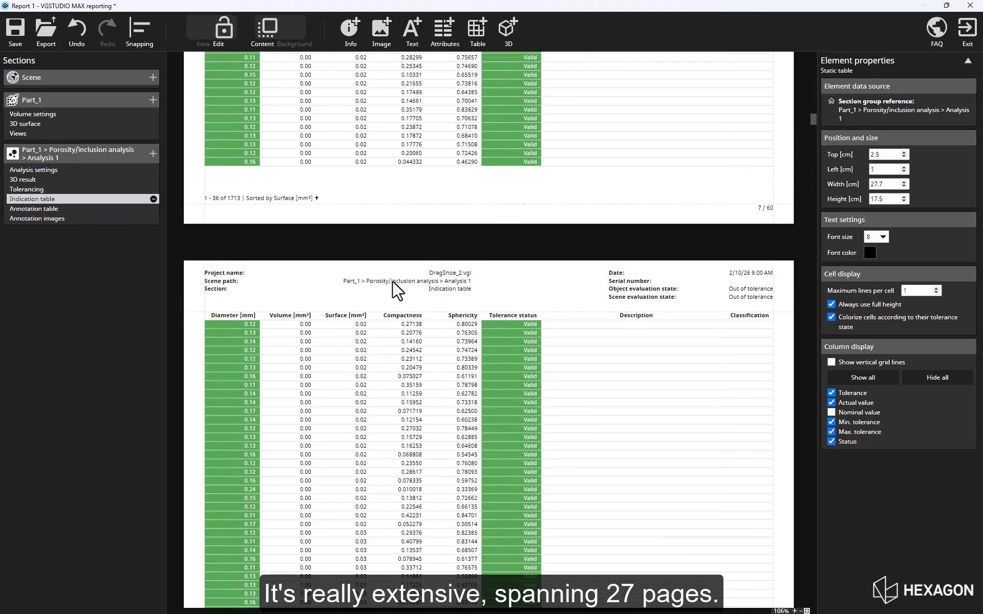
scroll(392, 281, "down", 7)
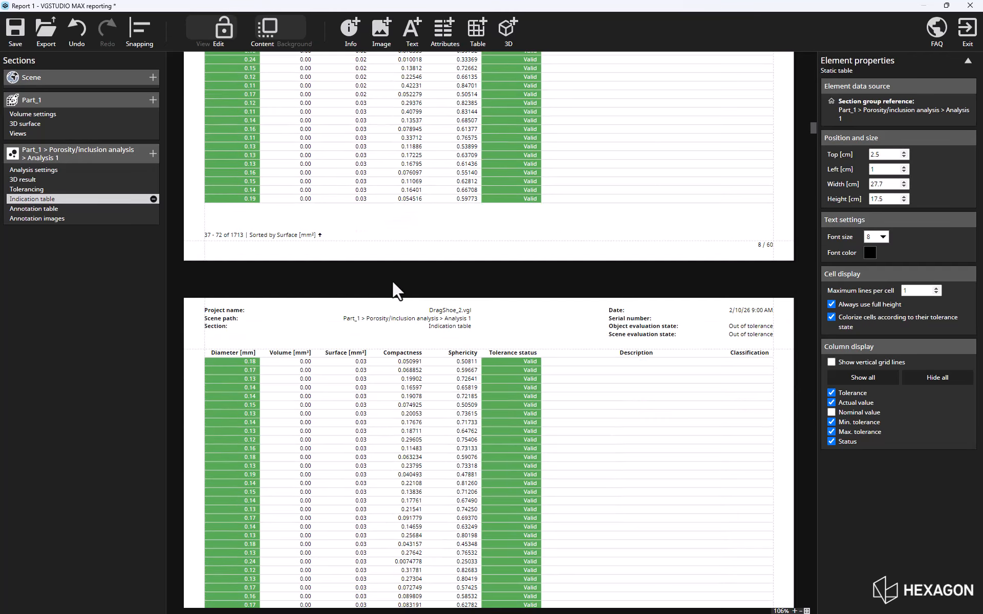
scroll(392, 280, "down", 5)
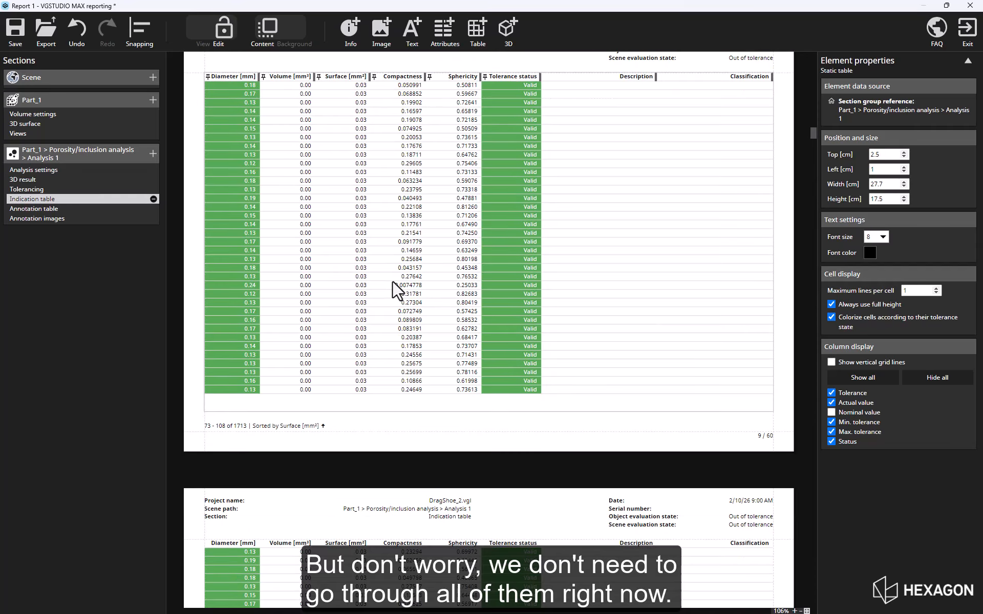
scroll(392, 281, "down", 1)
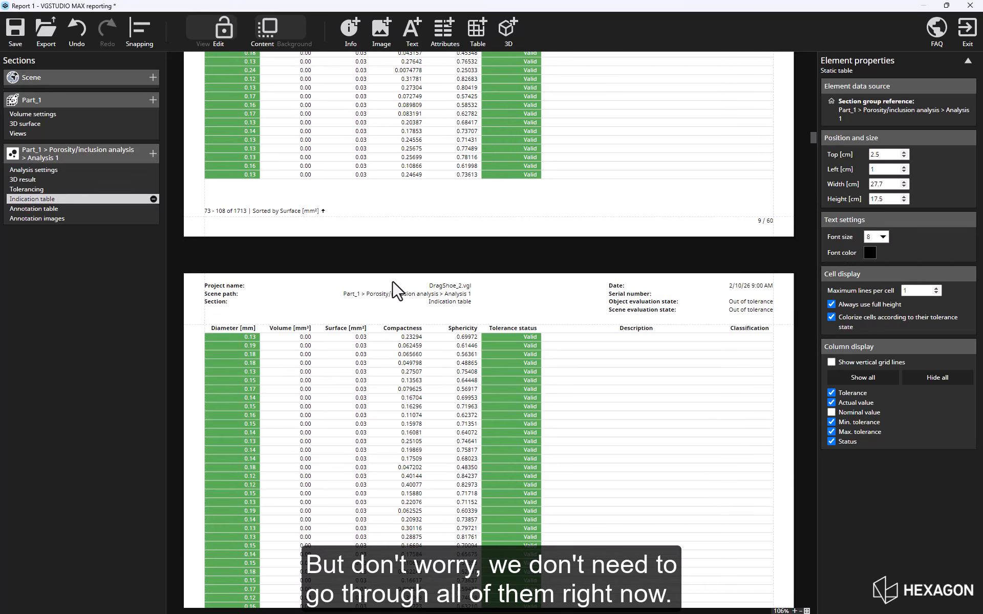
Step: Hide the Description and Classification columns in the indication table
left_click(115, 199)
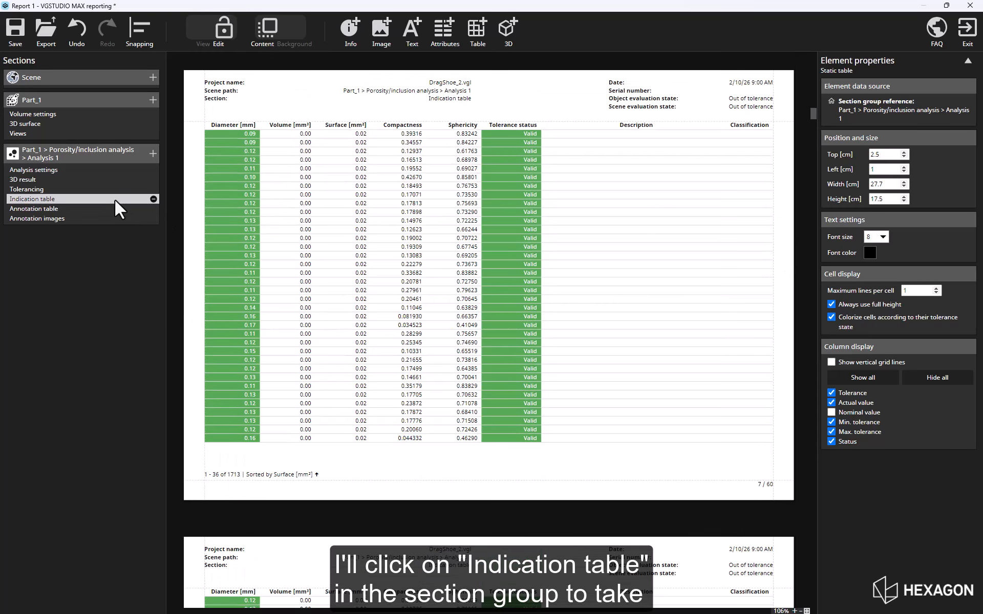
left_click(363, 280)
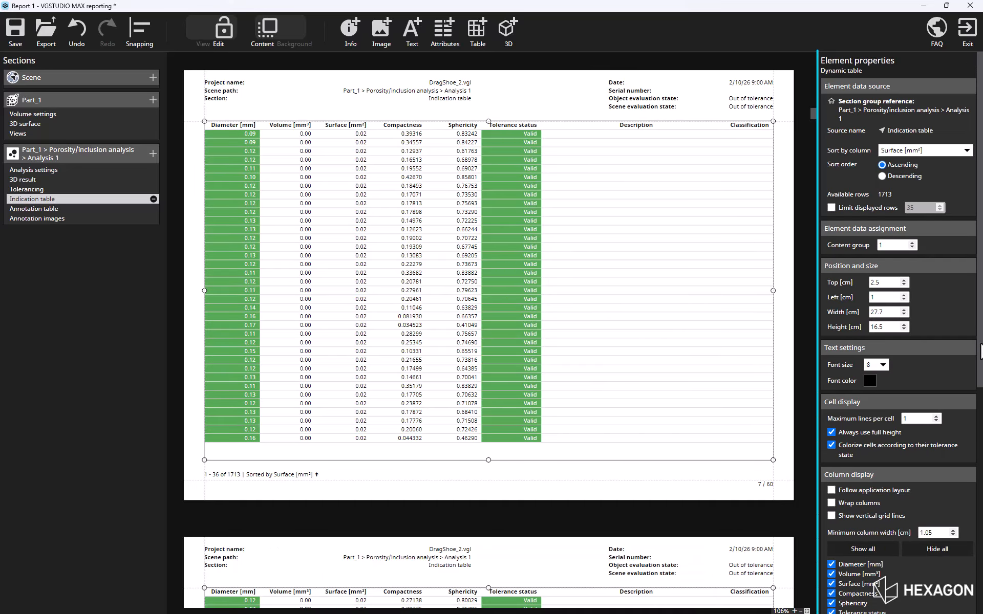
left_click_drag(981, 345, 981, 516)
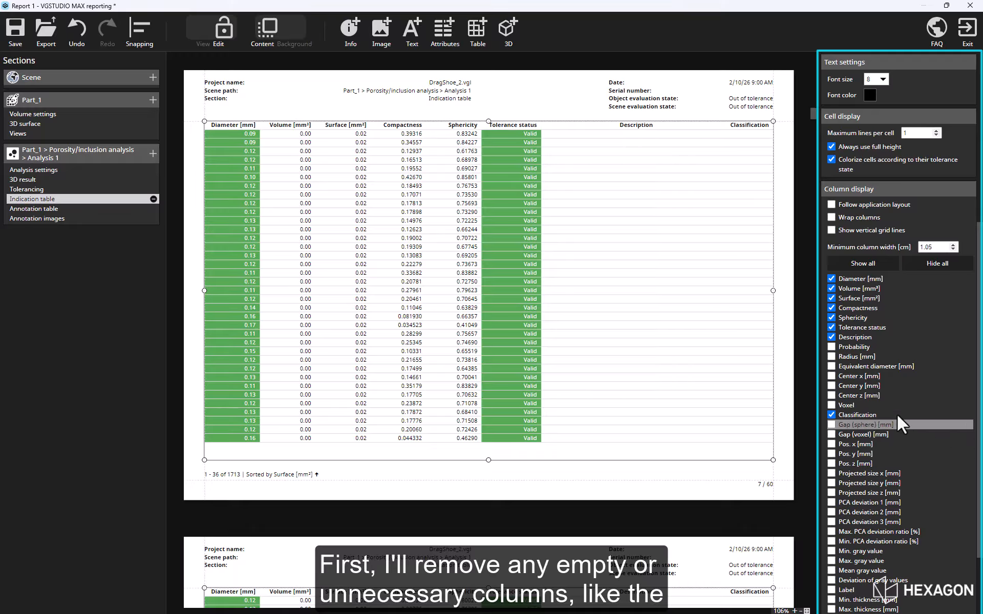
left_click(831, 337)
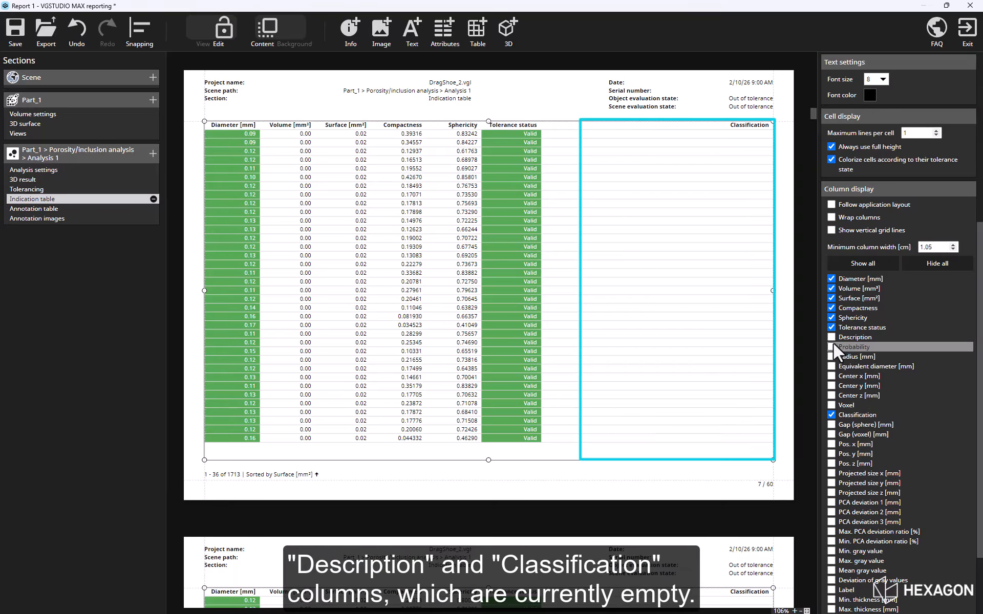
left_click(832, 415)
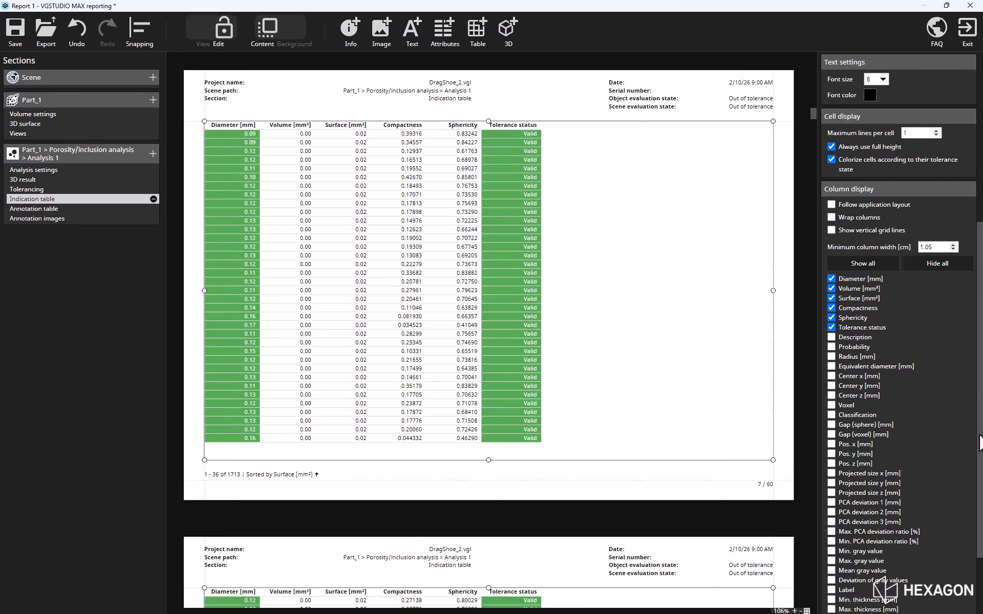
Step: Sort the indication table by Diameter [mm] in descending order and limit the displayed rows to 20
scroll(979, 443, "up", 5)
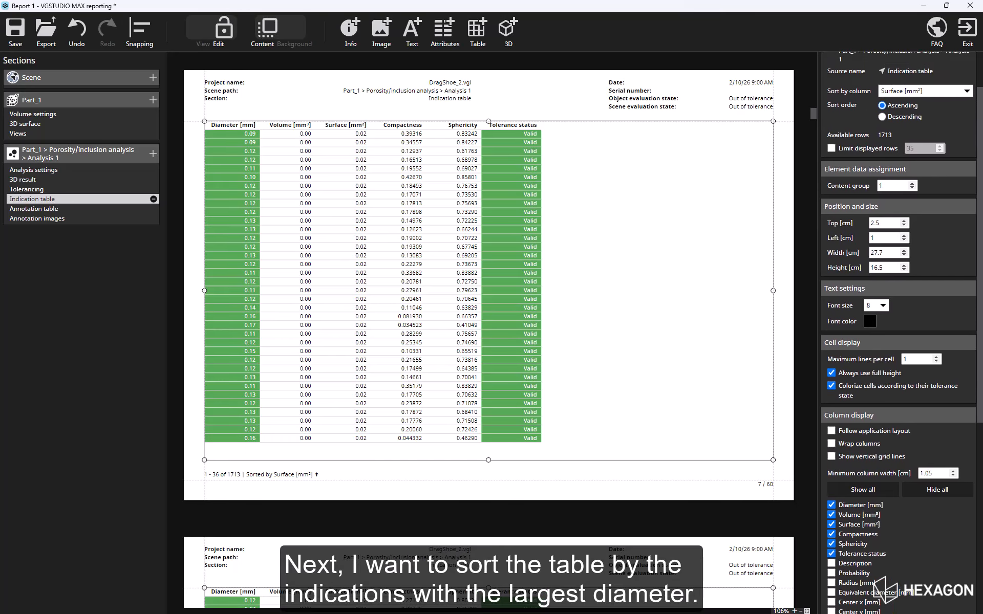
scroll(980, 272, "up", 2)
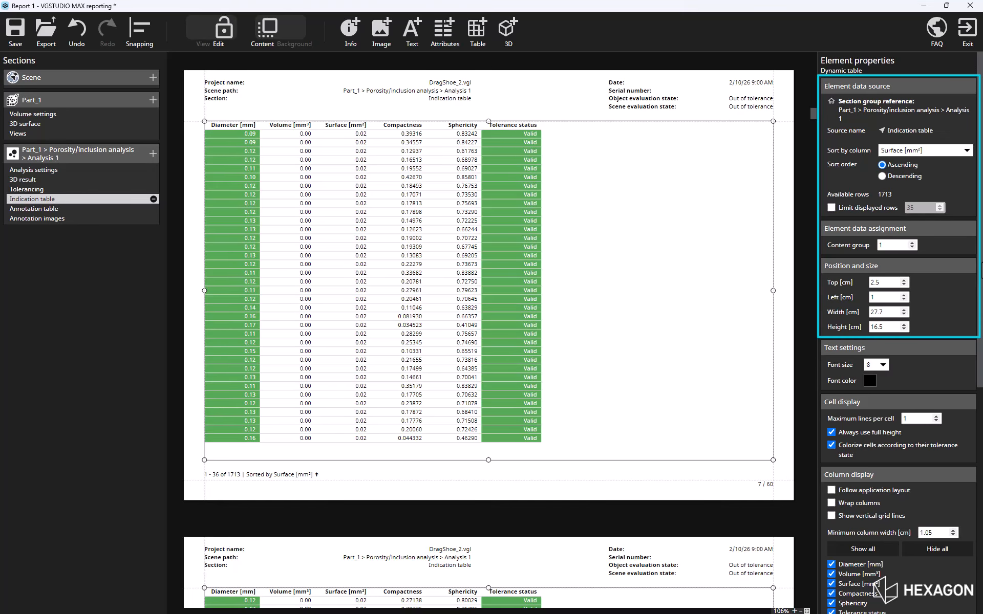
left_click(953, 151)
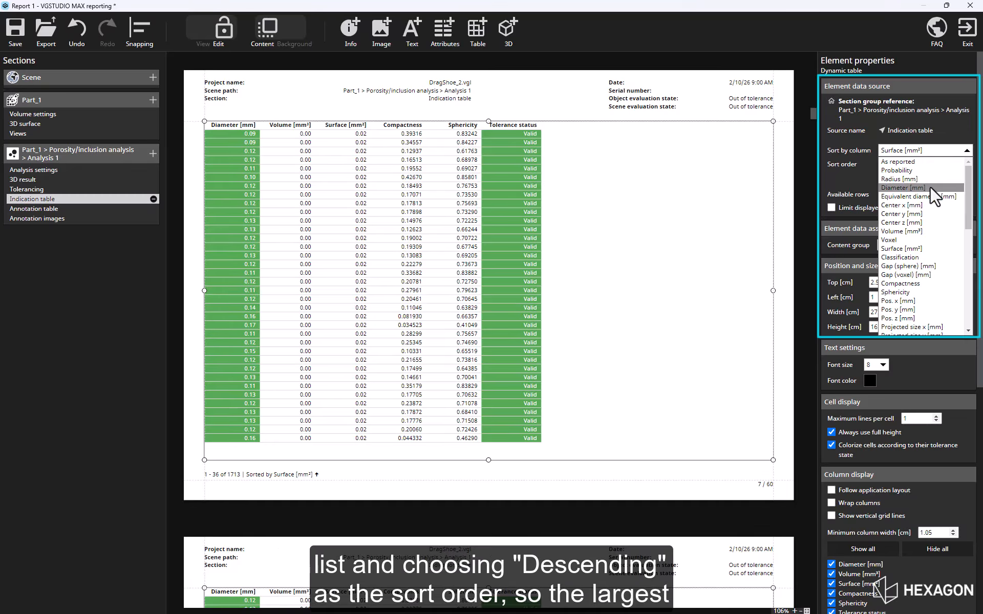
left_click(894, 188)
left_click(882, 176)
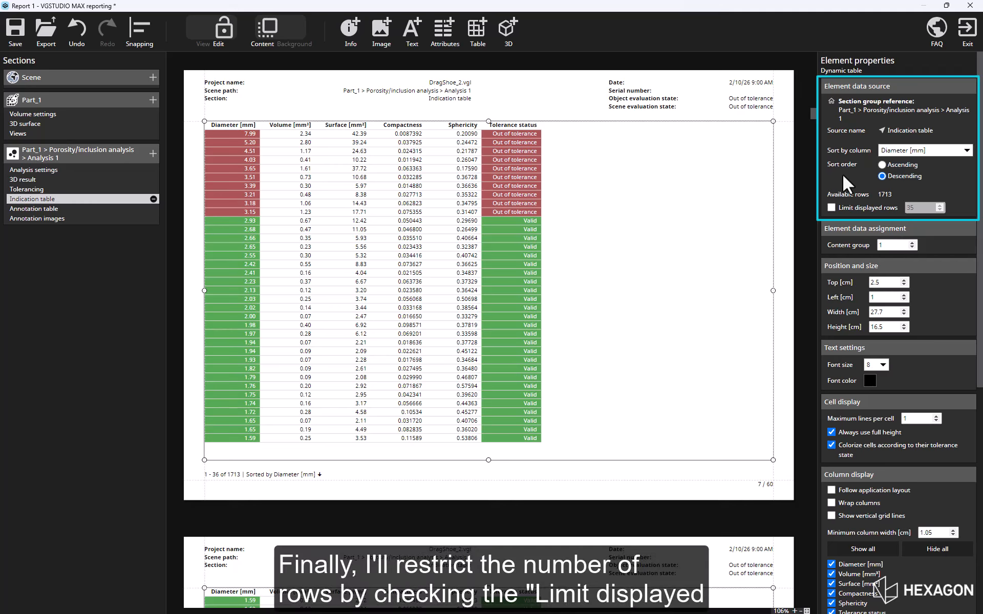
left_click(831, 208)
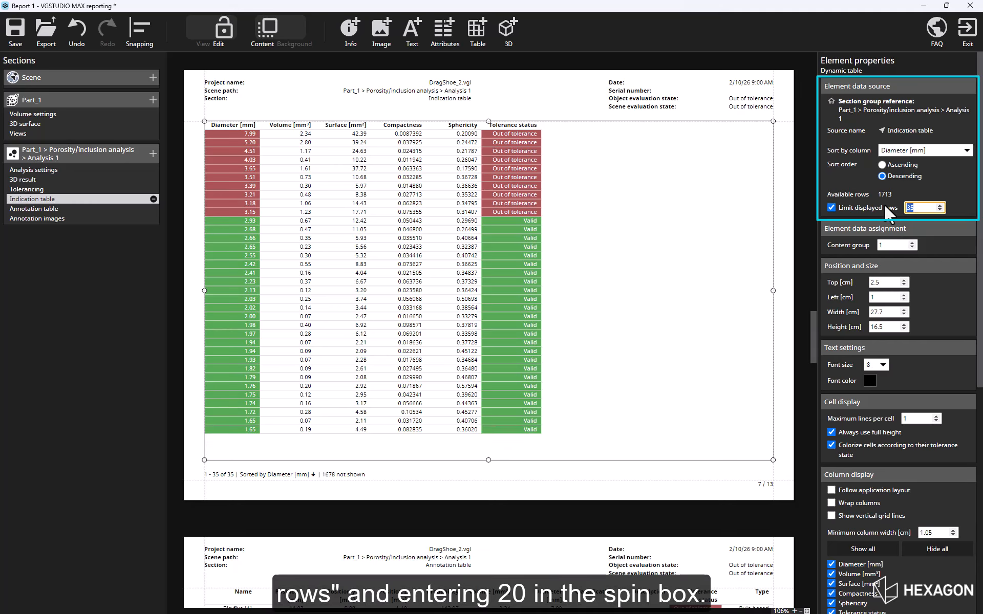
type("20")
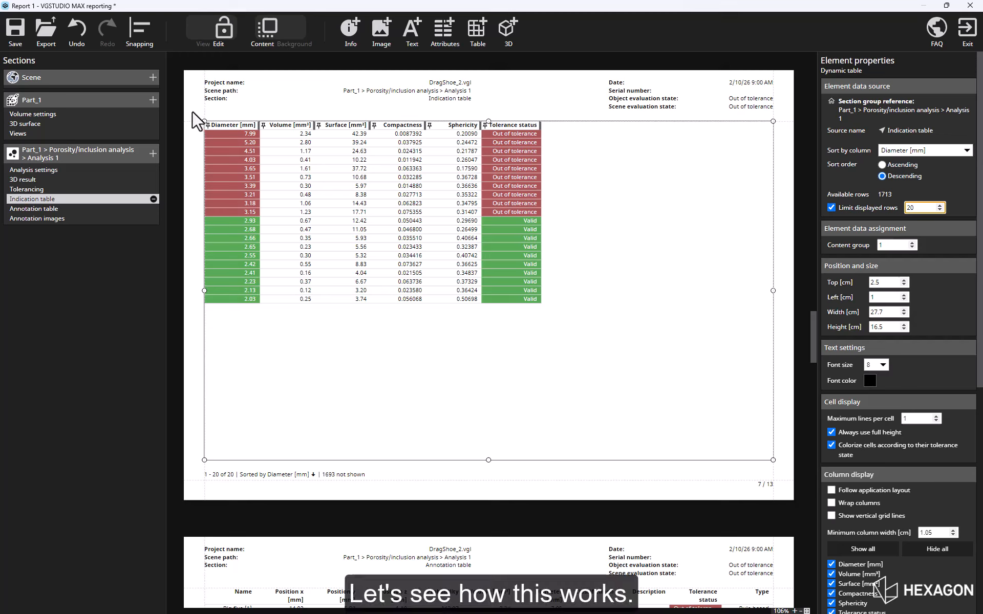
Step: Add a Custom section to the Scene section group
left_click(157, 101)
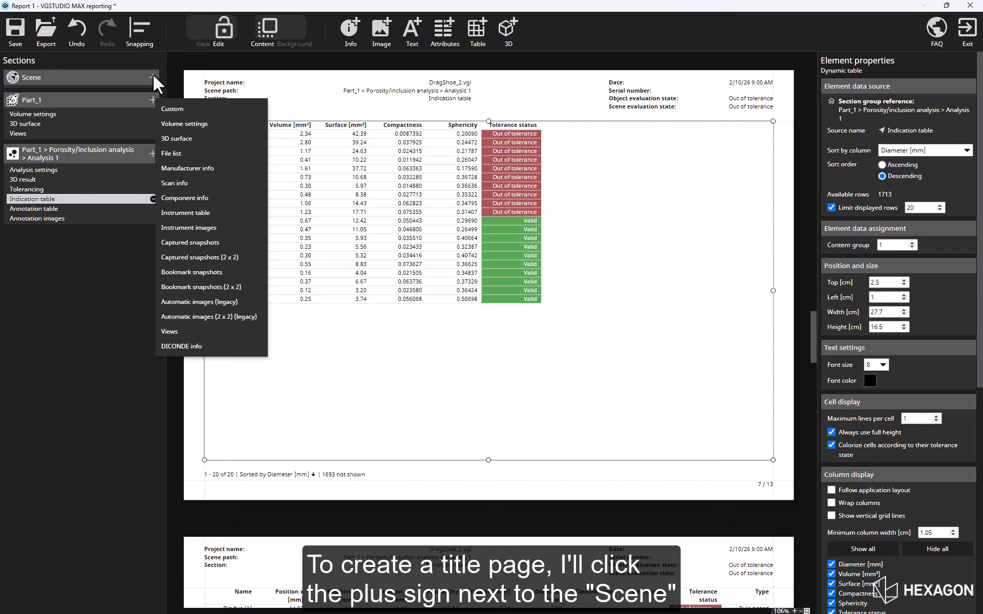
left_click(153, 76)
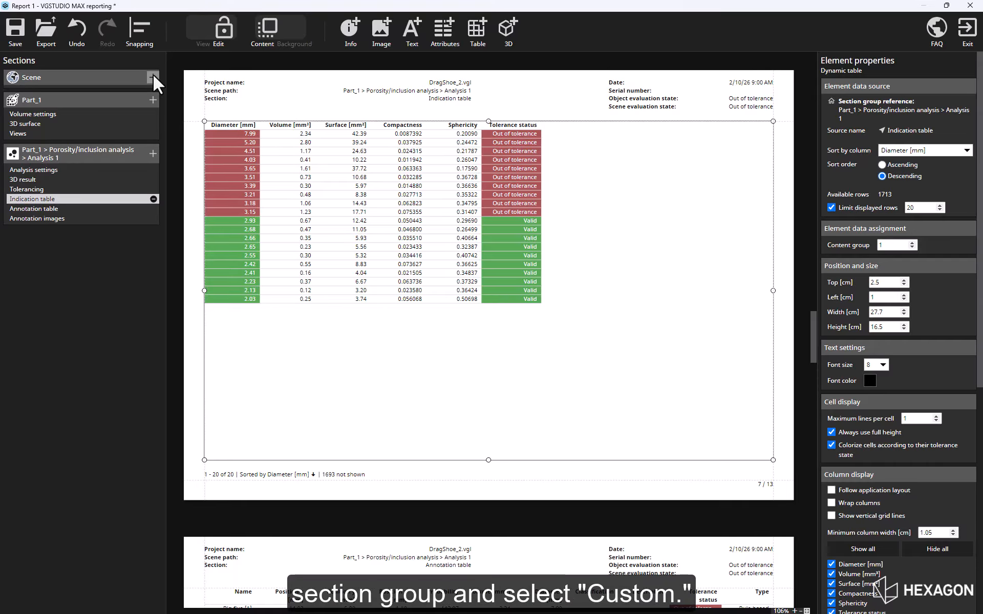
left_click(152, 76)
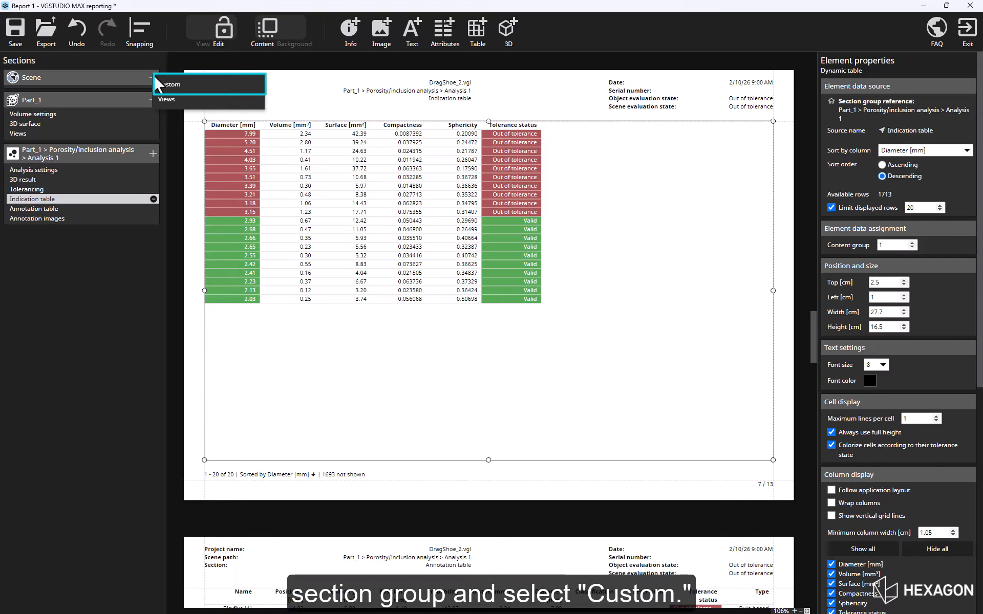
left_click(249, 85)
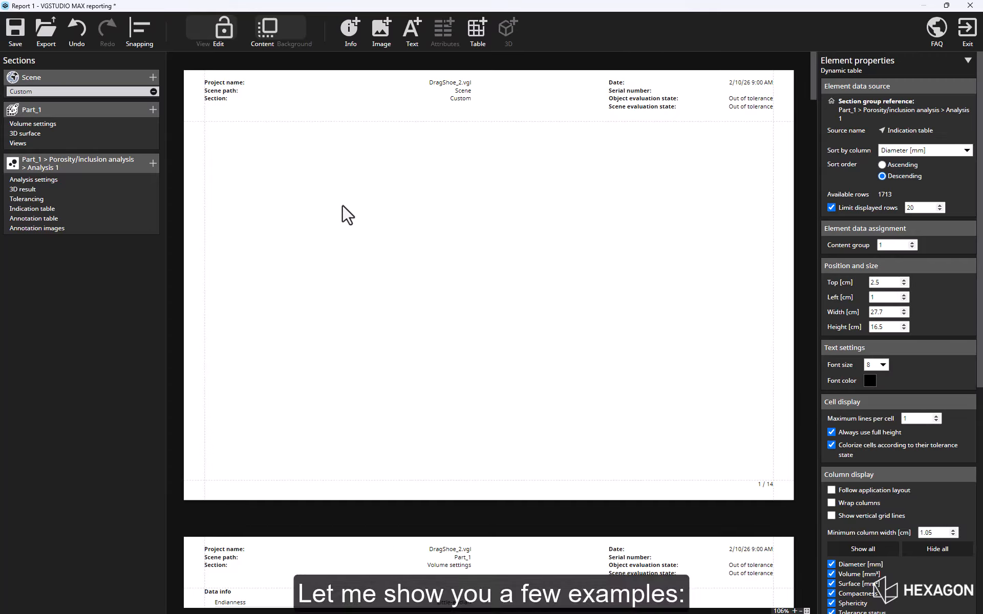
Step: Add a text field to the Custom page and enter the title "Porosity/inlcusion analysis"
left_click(408, 42)
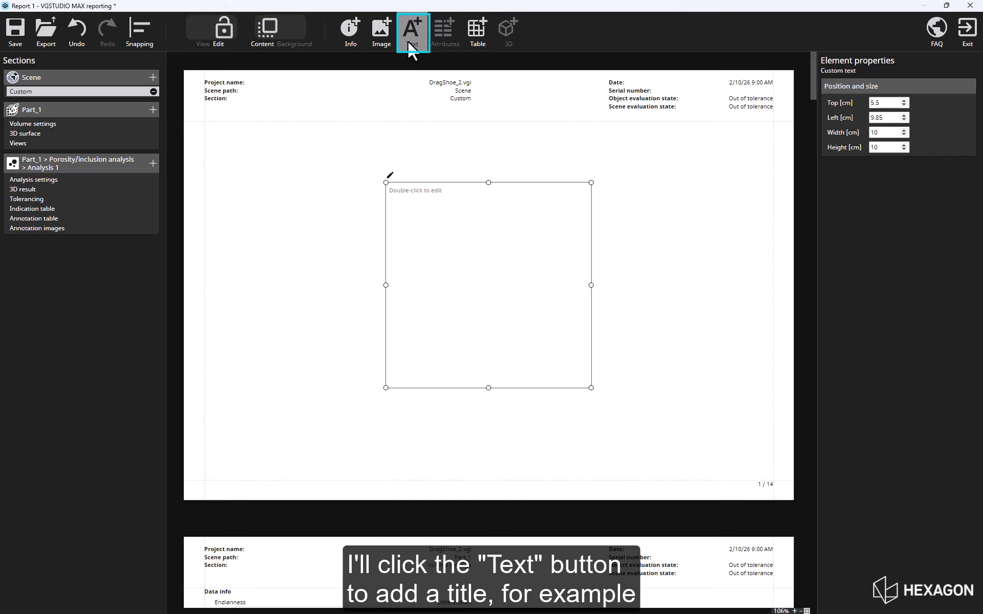
double_click(393, 182)
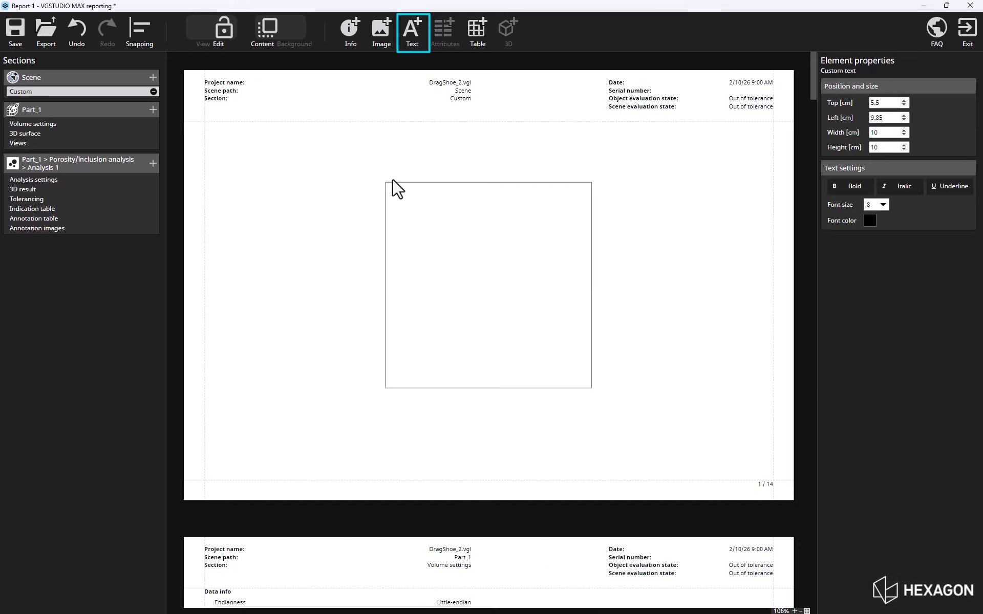
type("Porosity/inclusion analysis")
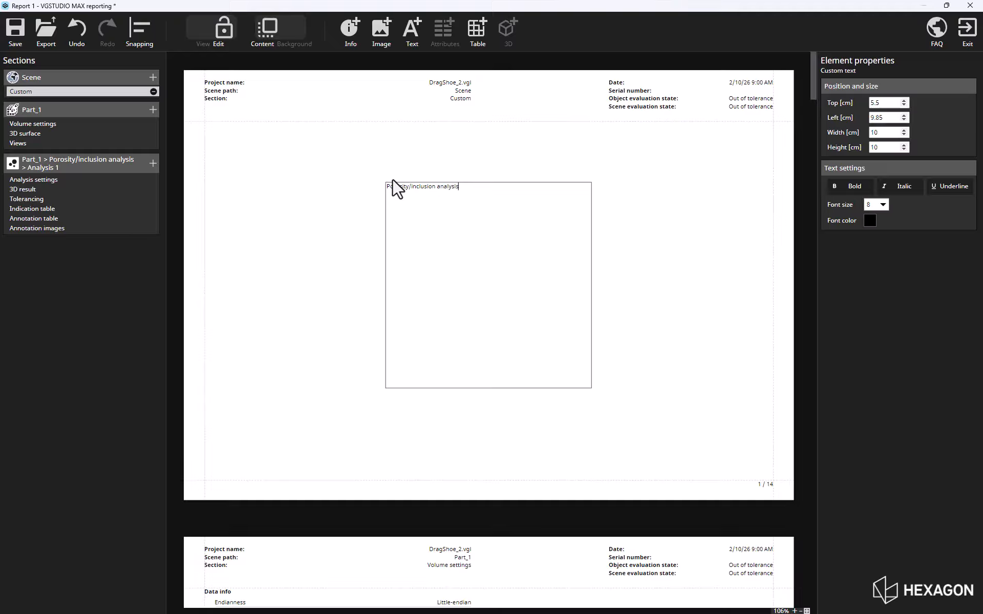
Step: Format the title as bold with font size 24 and resize its text field so the title fits on one line
left_click_drag(445, 182, 369, 180)
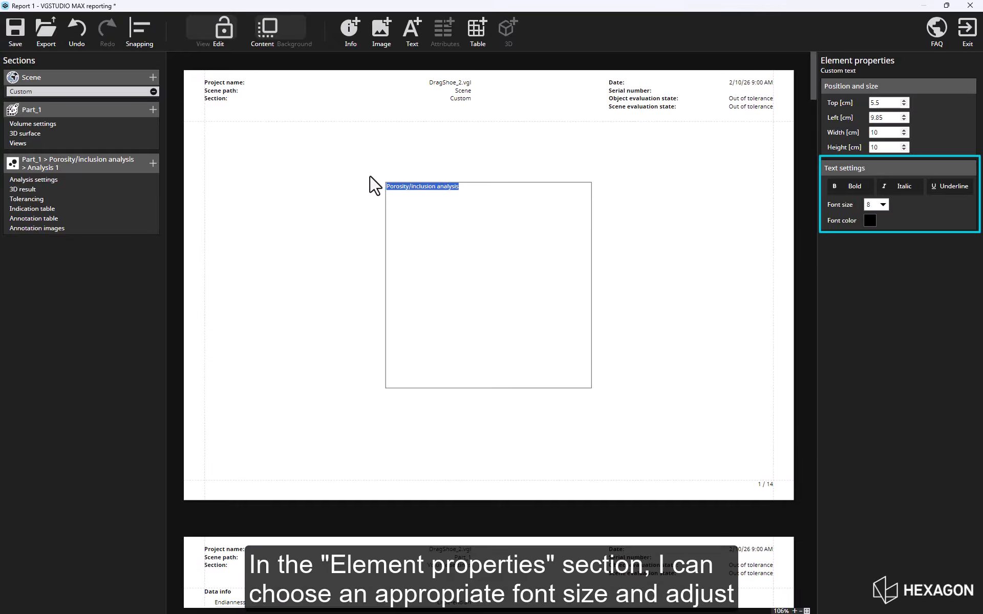
left_click(882, 205)
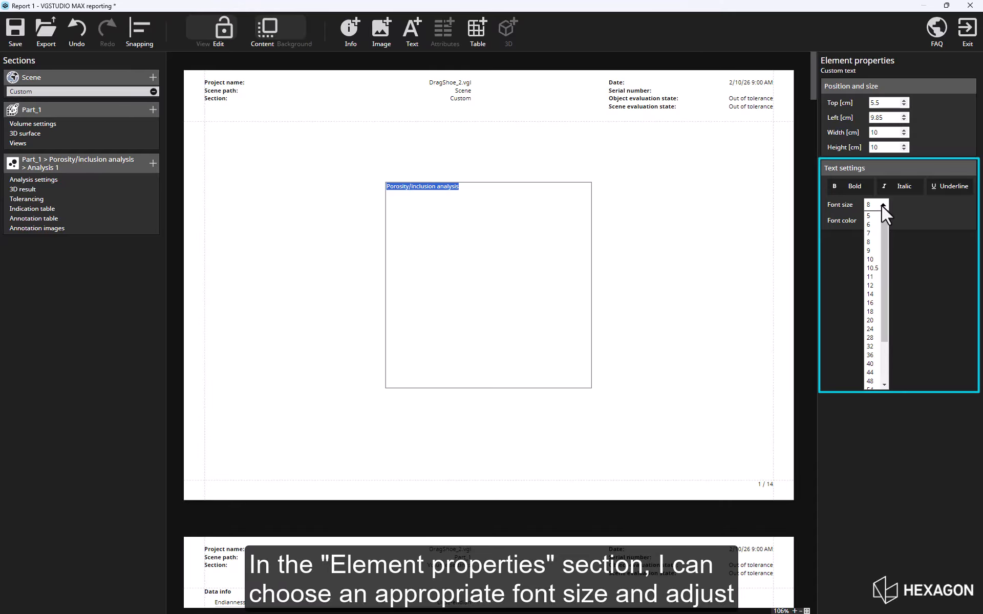
left_click(874, 331)
left_click(841, 189)
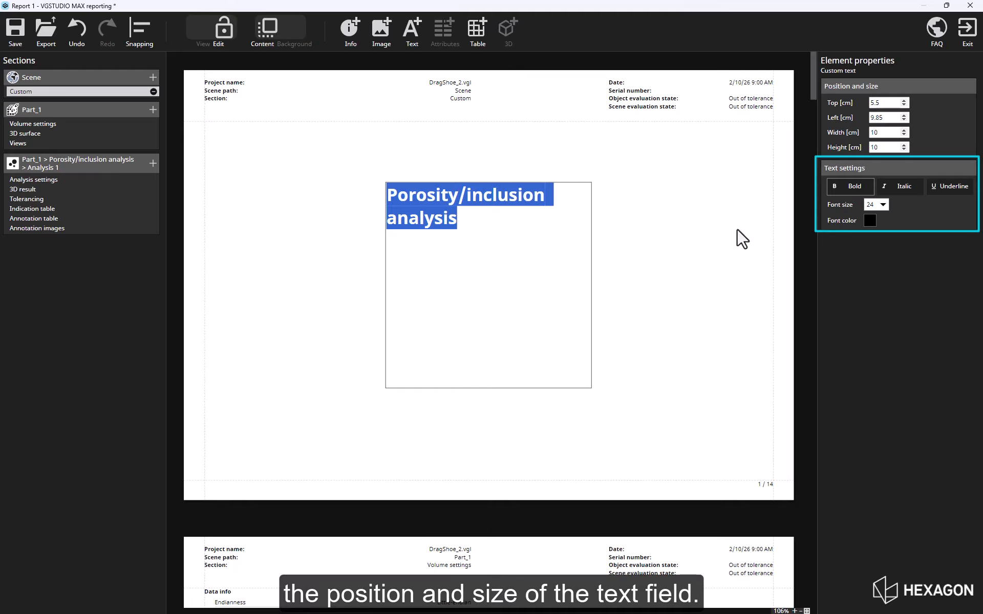
left_click(874, 293)
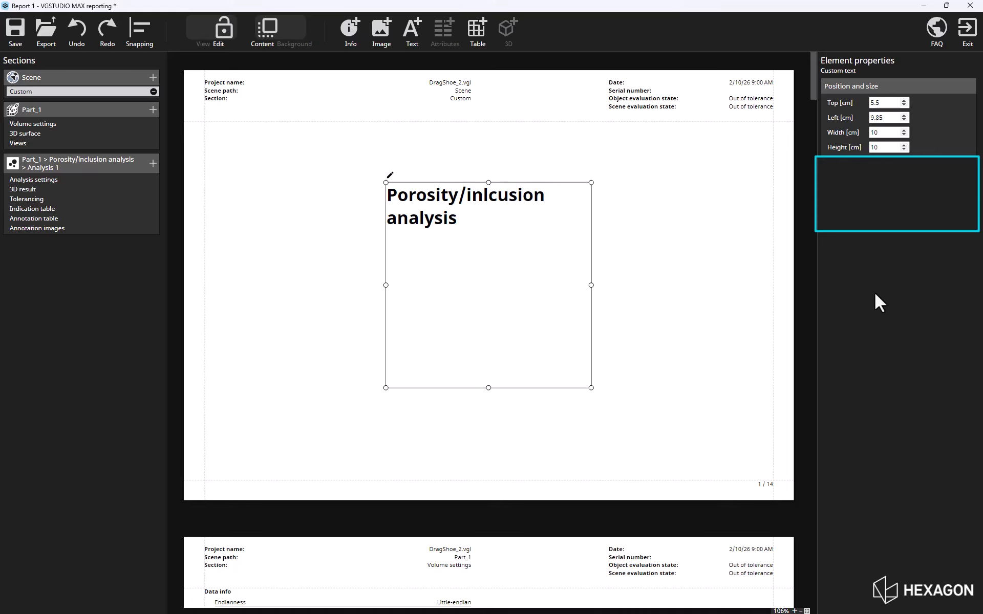
left_click_drag(590, 389, 624, 220)
left_click(569, 282)
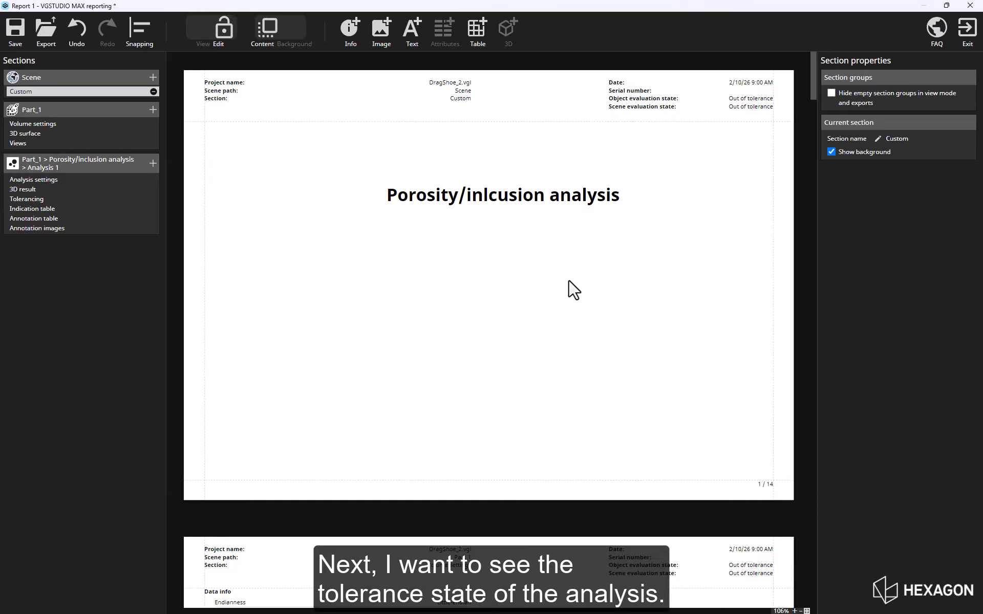
Step: Add an Object evaluation state info field with red font color #F20A0A, font size 20, its name hidden and left text alignment
left_click(354, 44)
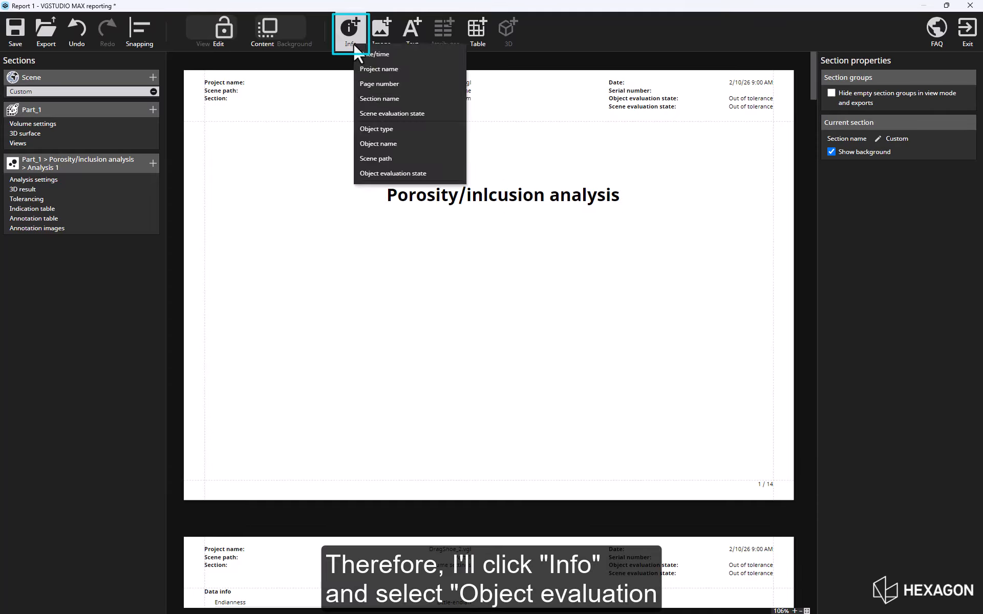
left_click(368, 174)
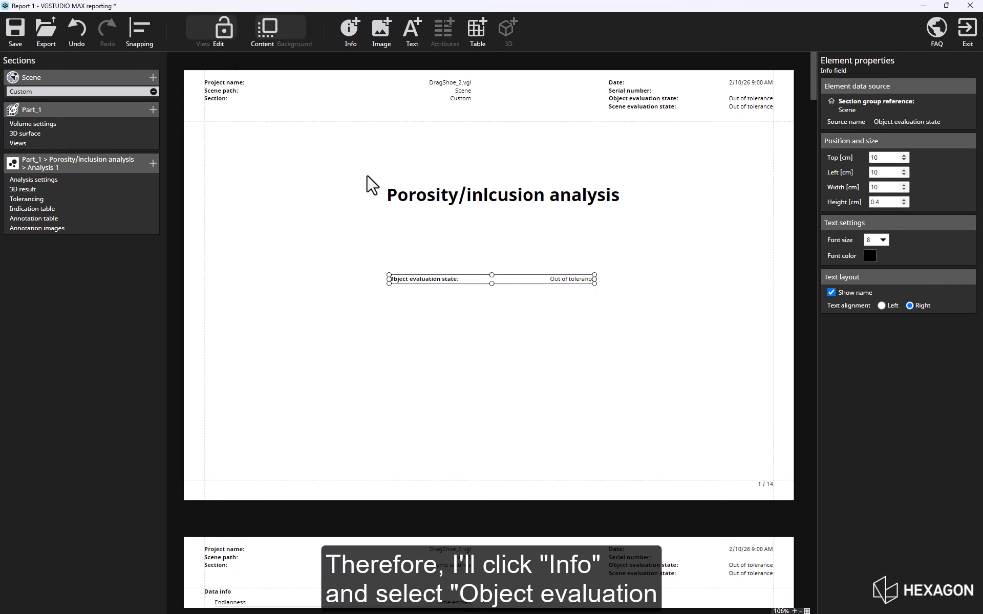
left_click(870, 256)
left_click(965, 270)
left_click(882, 240)
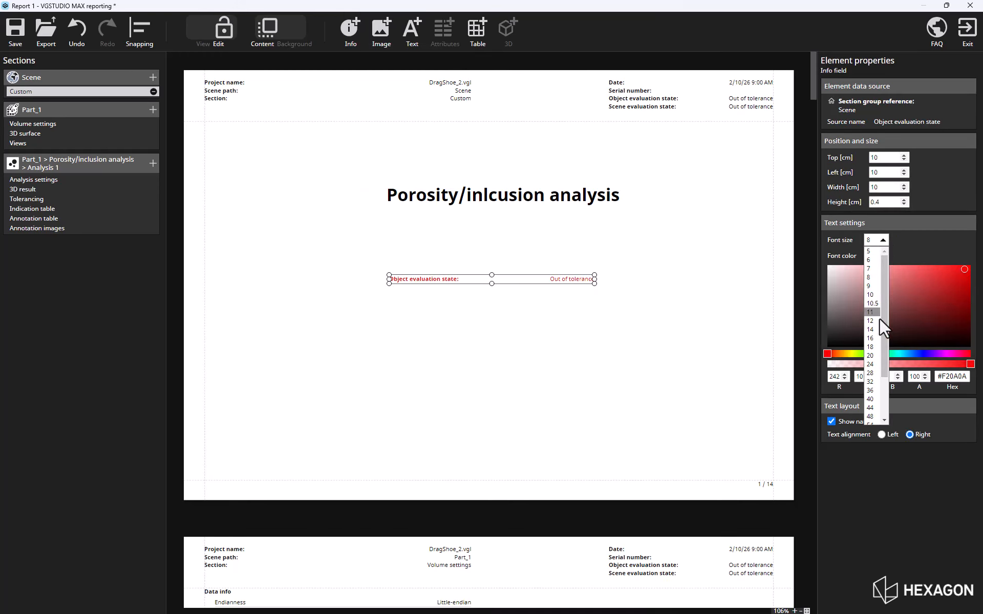
left_click(870, 356)
left_click(831, 421)
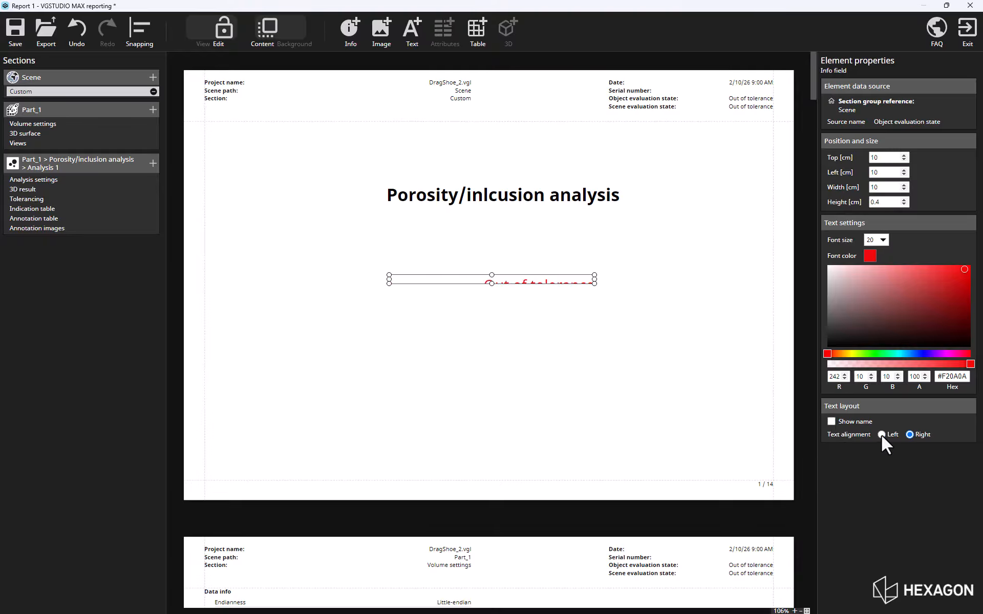
left_click(882, 434)
Step: Resize the evaluation state field to about 5.6 by 1.2 cm and place it centered just below the title
left_click_drag(491, 284, 492, 302)
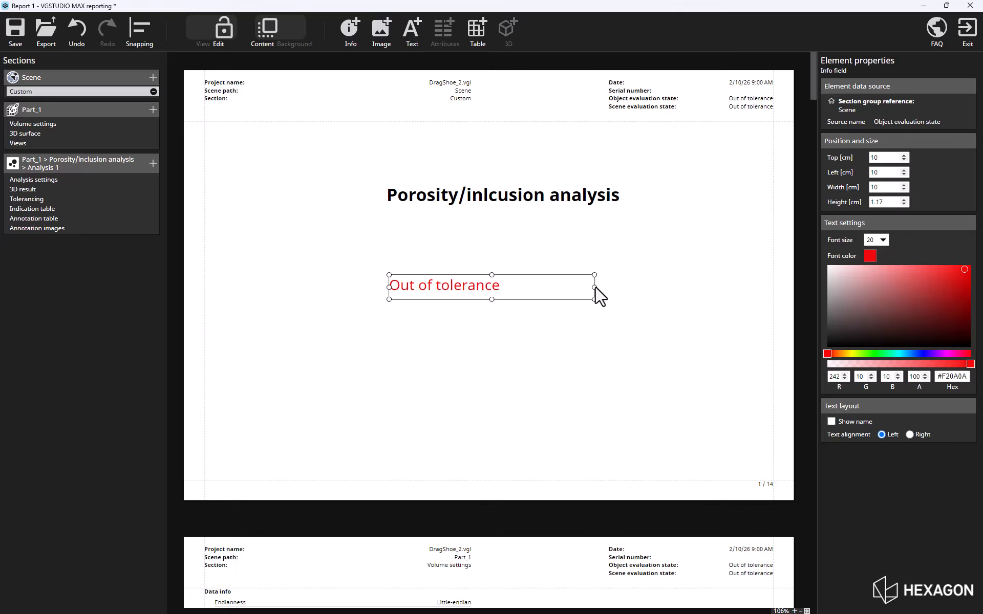
left_click_drag(594, 287, 525, 245)
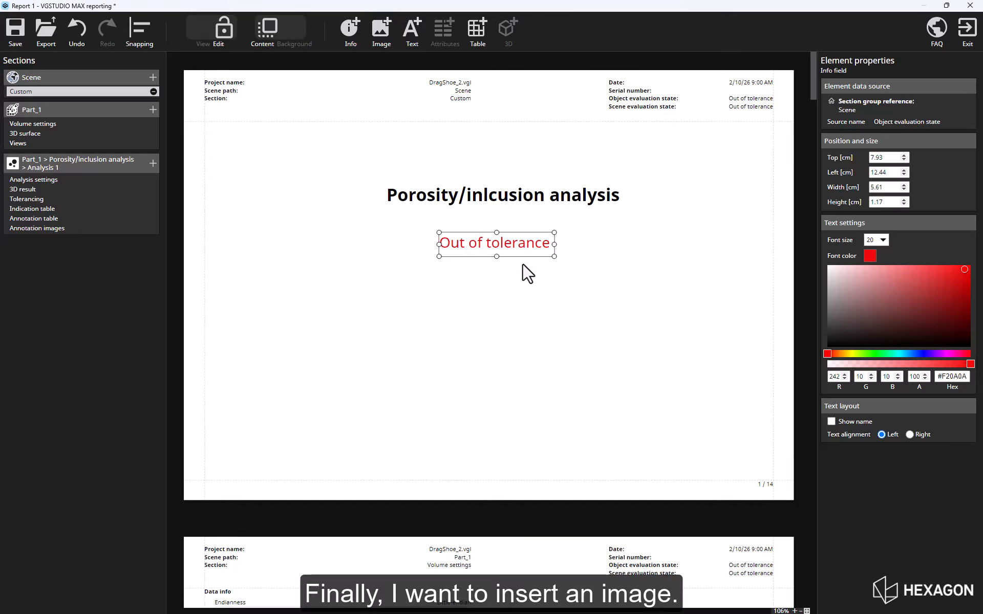
left_click(508, 310)
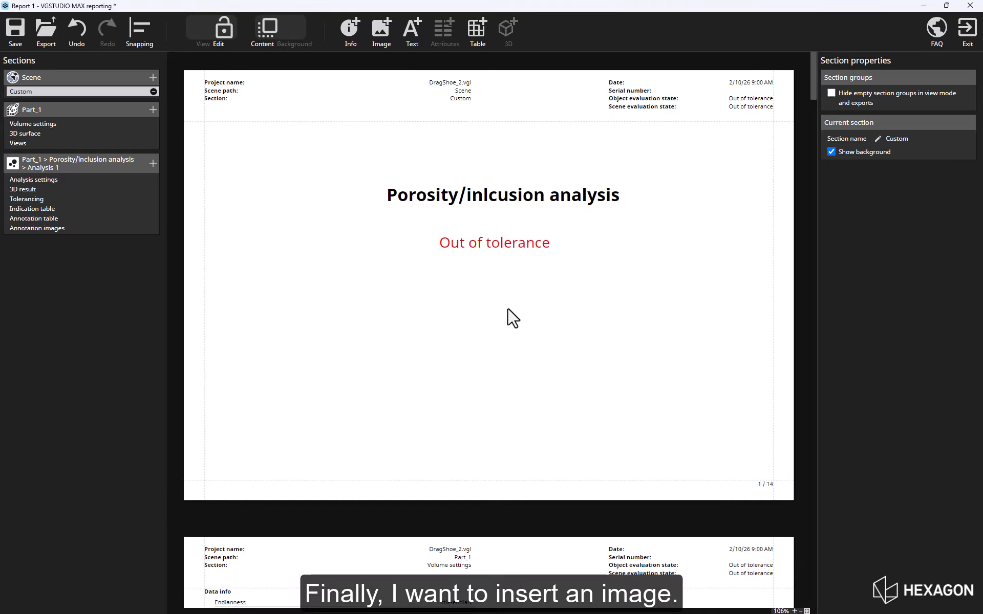
Step: Insert the image DragShoe.png from the Images folder into the Custom page
left_click(382, 39)
left_click(394, 49)
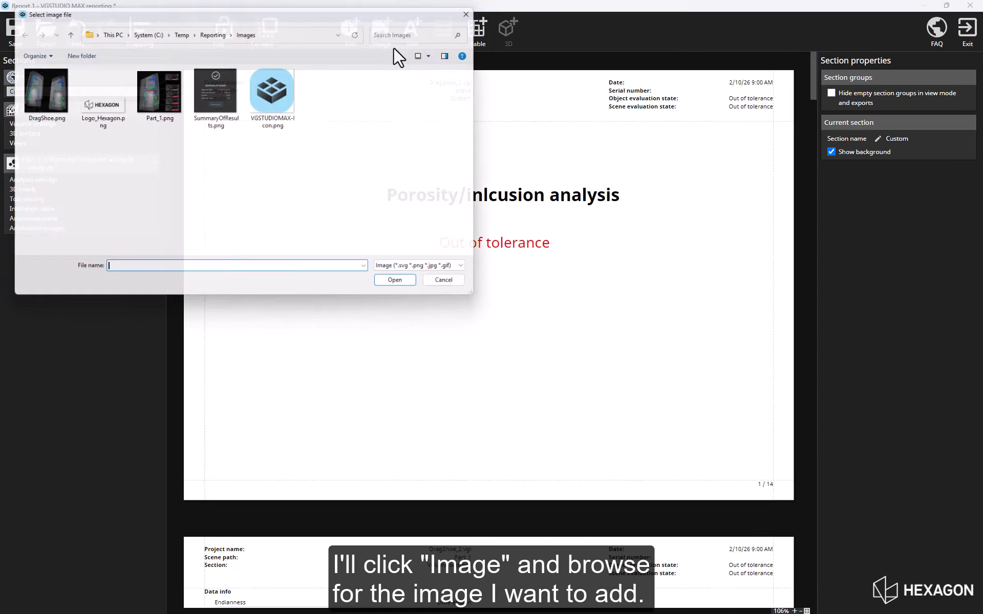
left_click(37, 86)
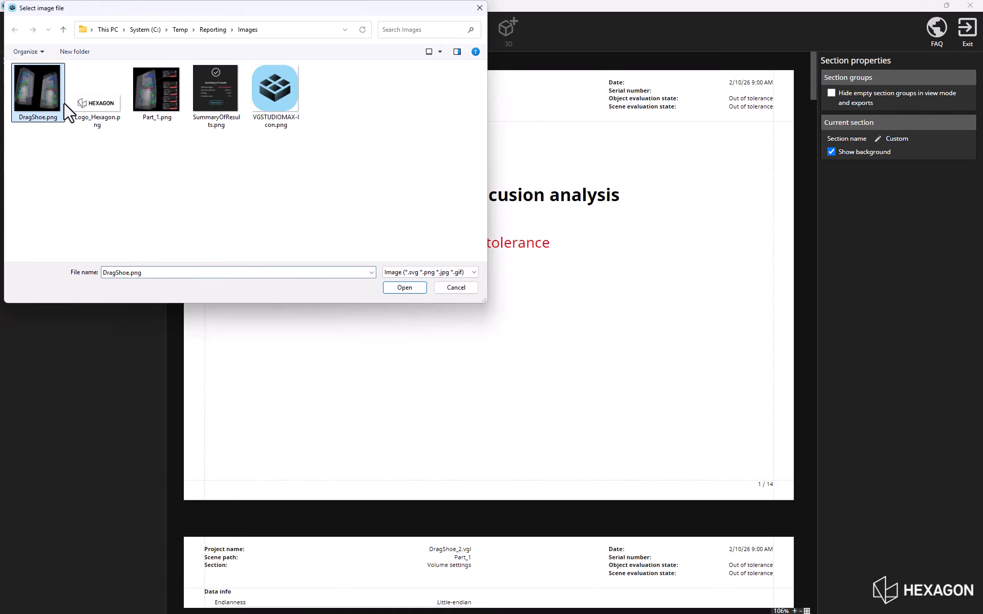
left_click(404, 288)
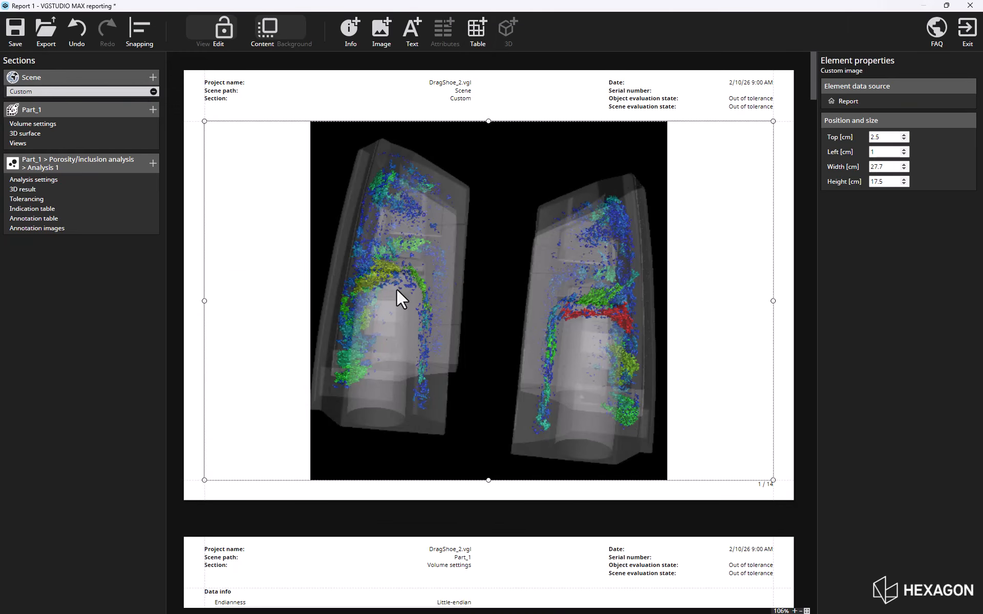
Step: Shrink the inserted image and center it below the evaluation state text
left_click_drag(205, 123, 329, 280)
left_click_drag(543, 426, 493, 409)
left_click(273, 226)
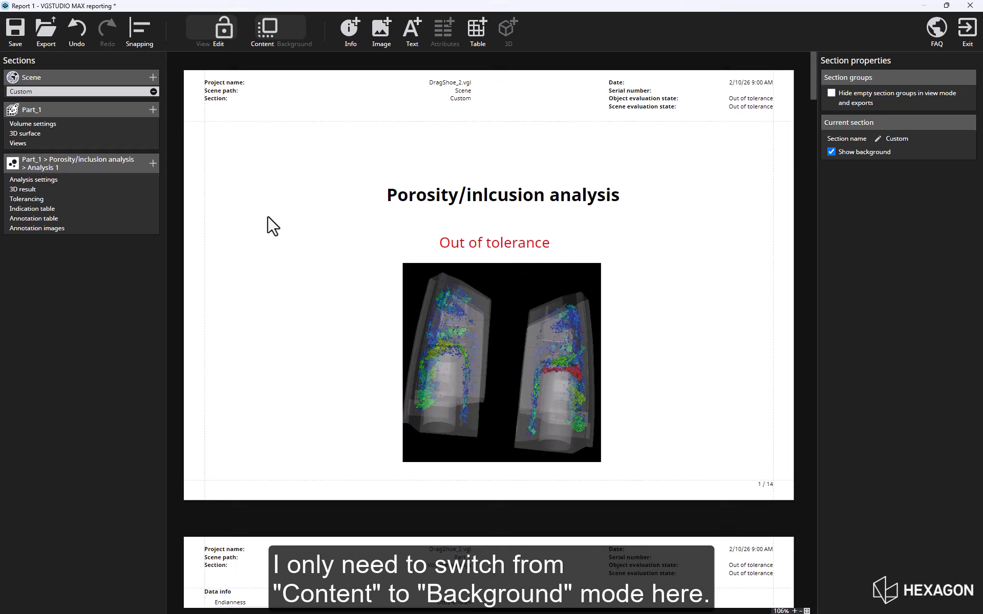
Step: Switch to background editing and select the Scene path field in the page header
left_click(291, 29)
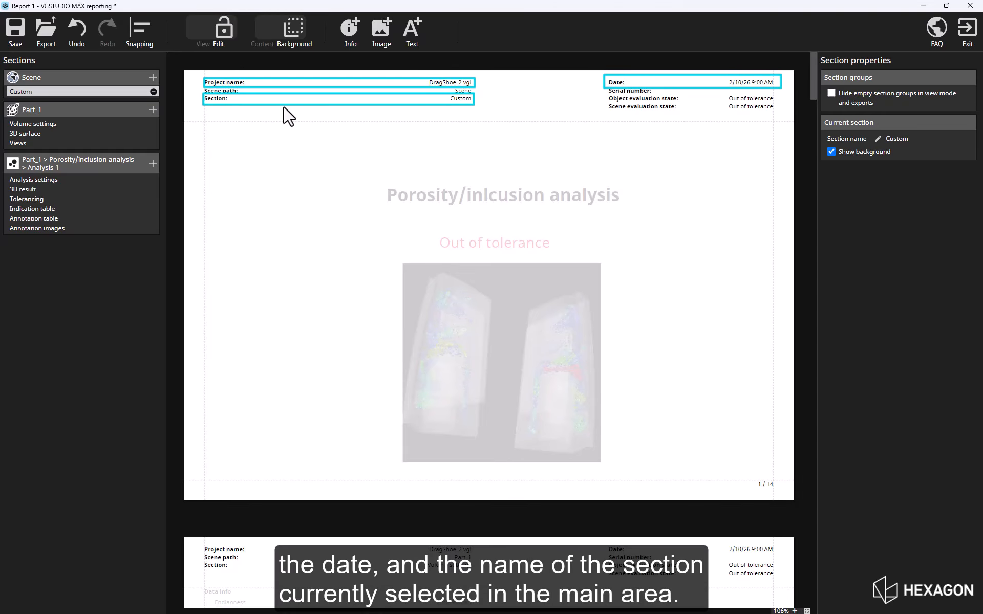
left_click(286, 92)
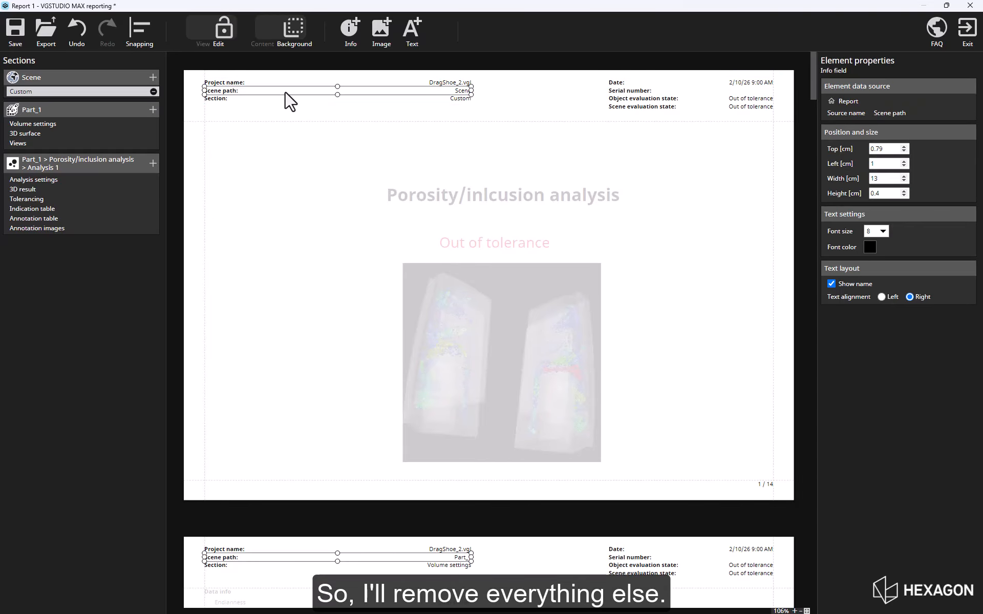